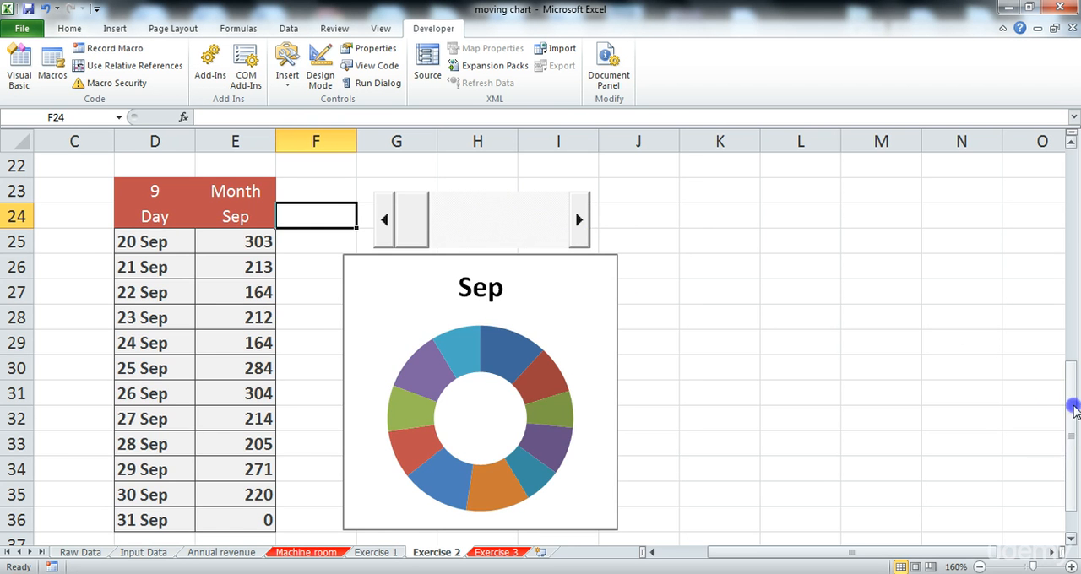
left_click_drag(1072, 409, 1070, 434)
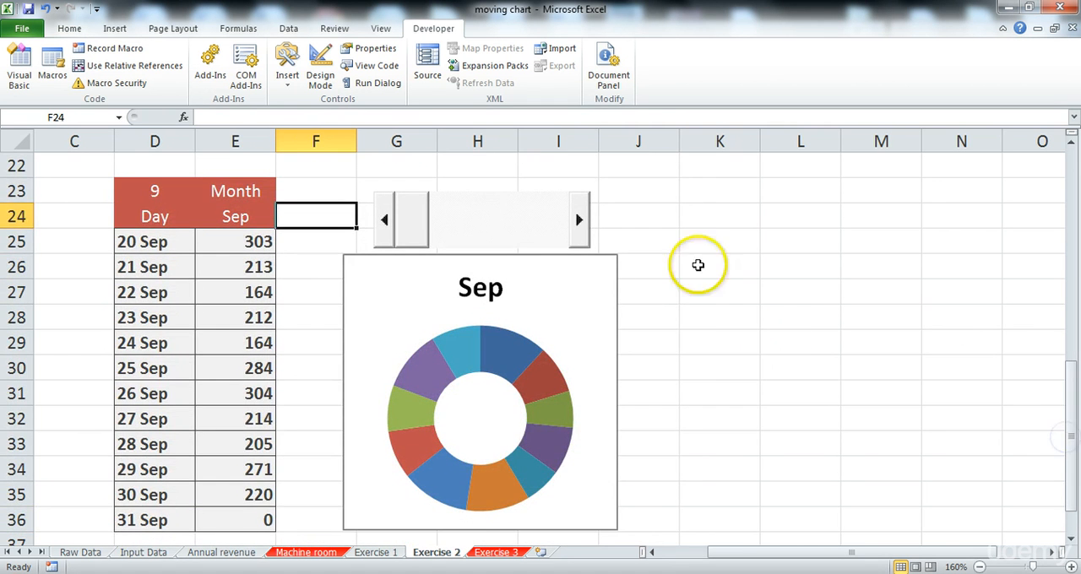
left_click(700, 206)
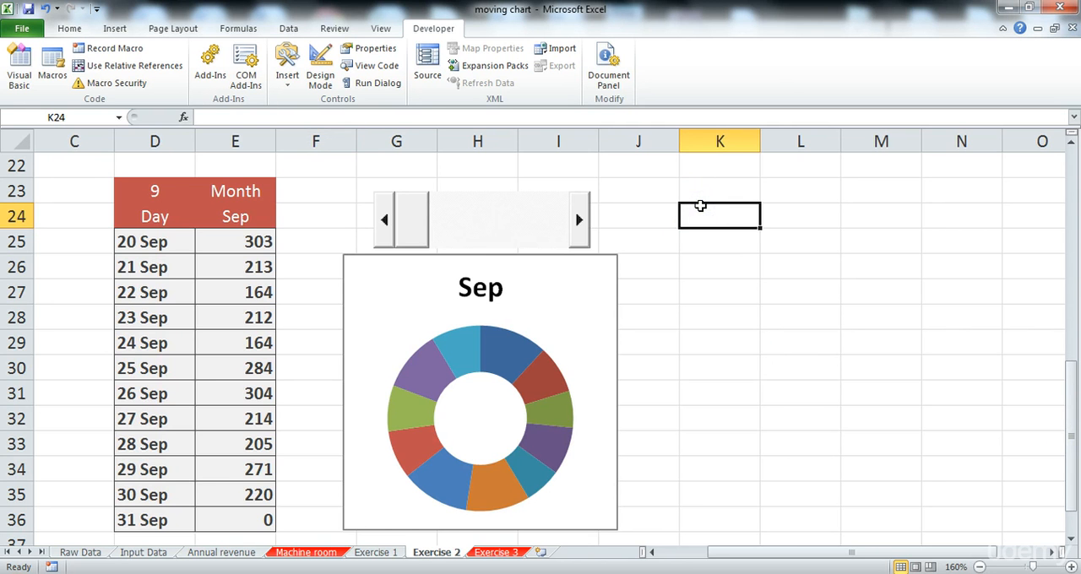
mouse_move(804, 550)
left_mouse_down()
mouse_move(813, 550)
mouse_move(795, 553)
left_mouse_up()
left_click(729, 188)
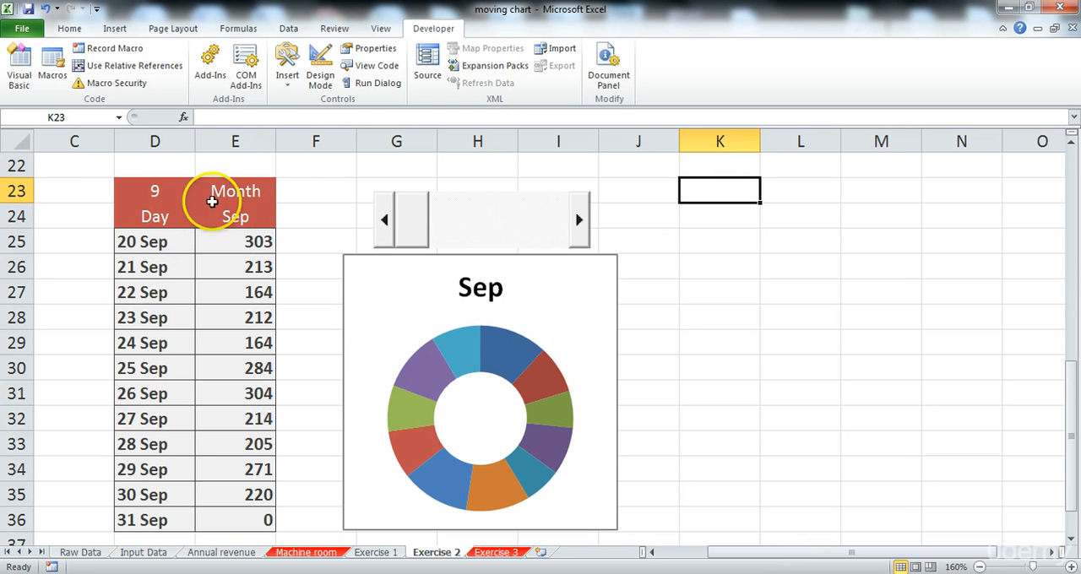
type("9")
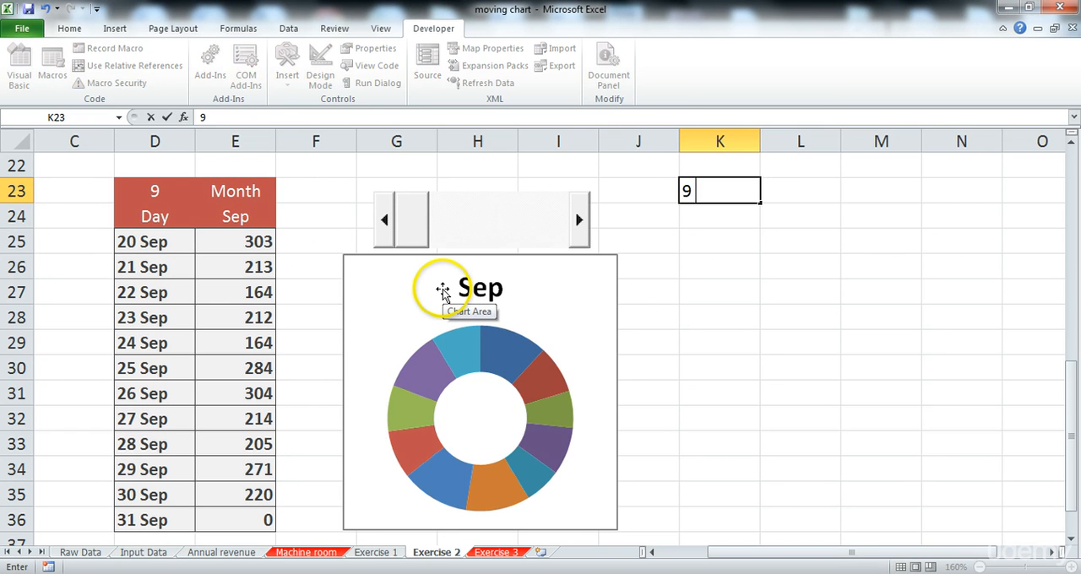
key("Tab")
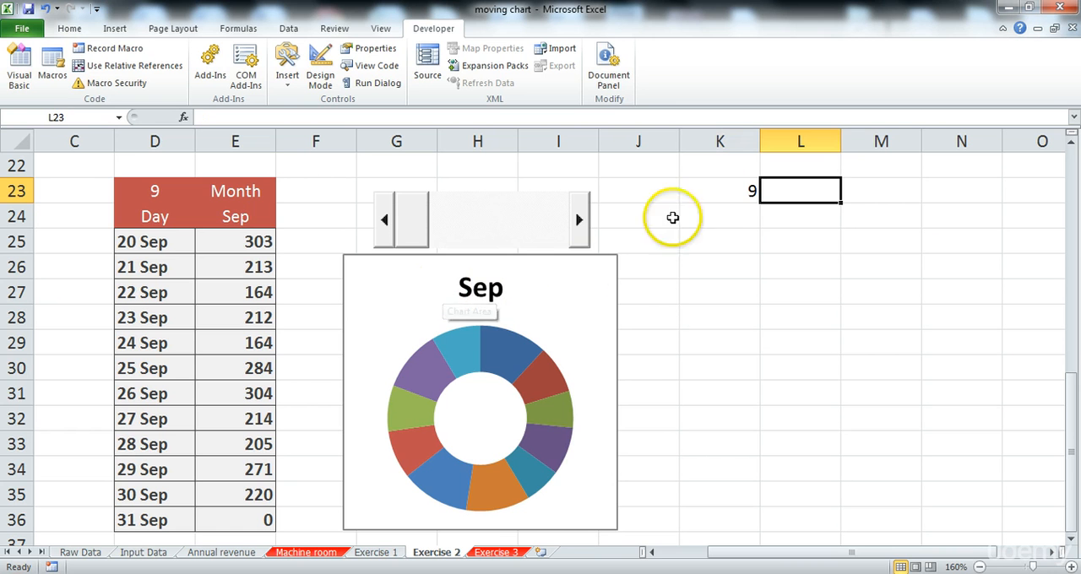
left_click(702, 190)
key("Delete")
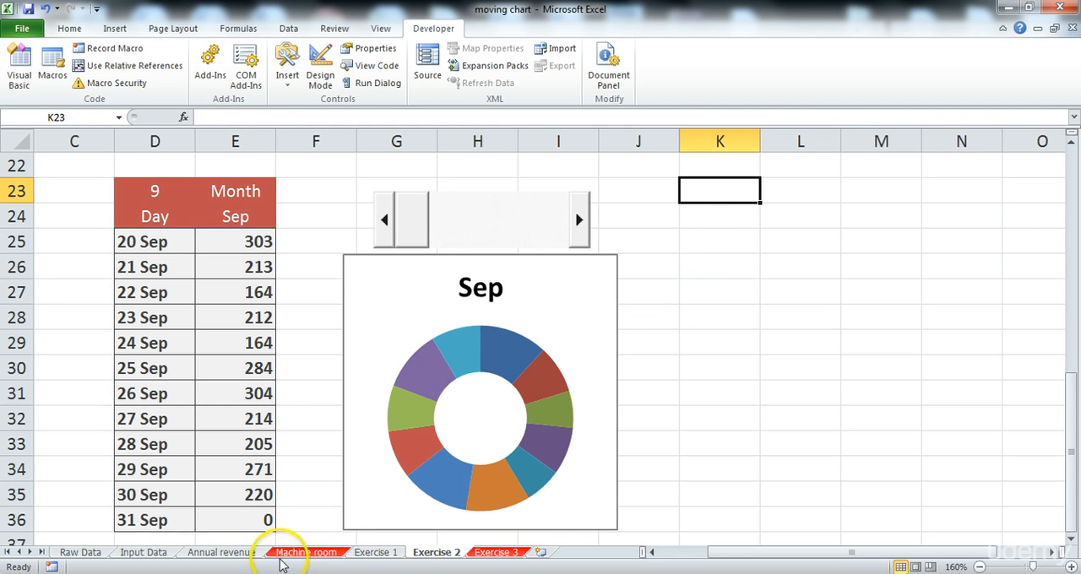
Step: On the Annual revenue sheet, enter 9 in E29, Month in F29 and Day in E30
left_click(223, 555)
scroll(448, 456, "down", 10)
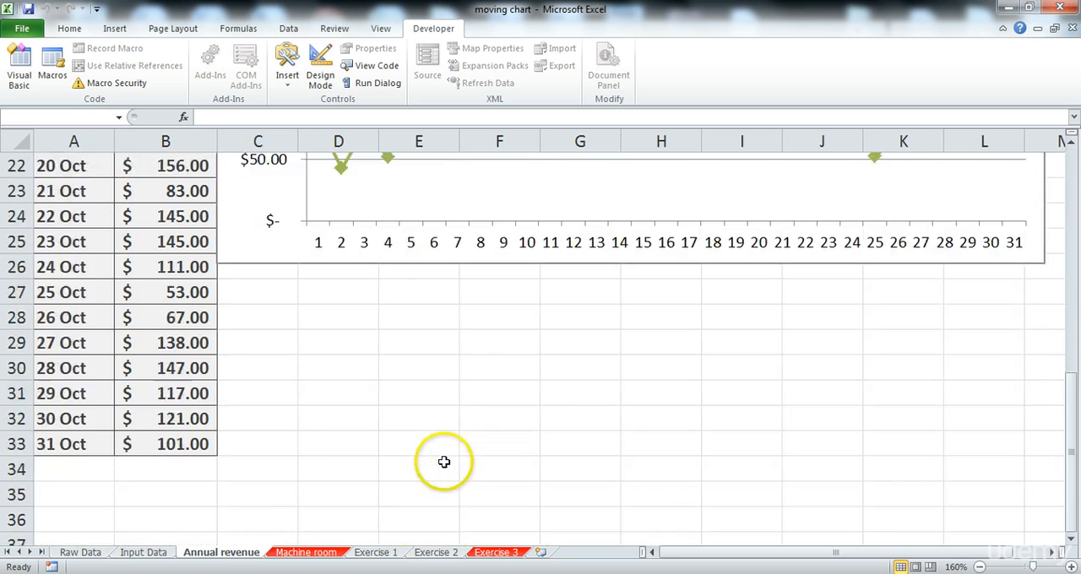
scroll(439, 378, "up", 1)
left_click(404, 209)
left_click(392, 193)
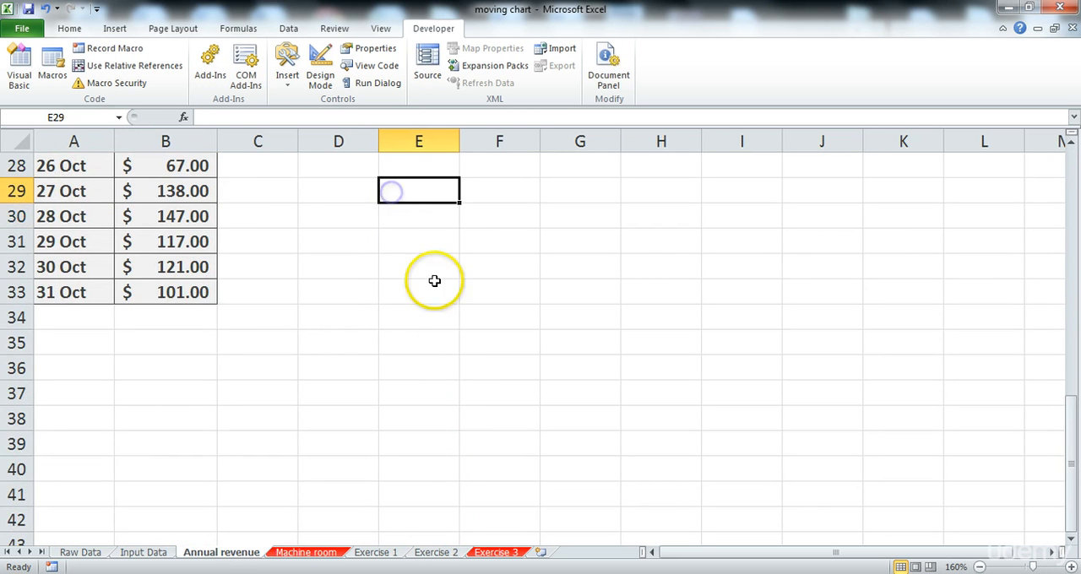
scroll(457, 309, "up", 2)
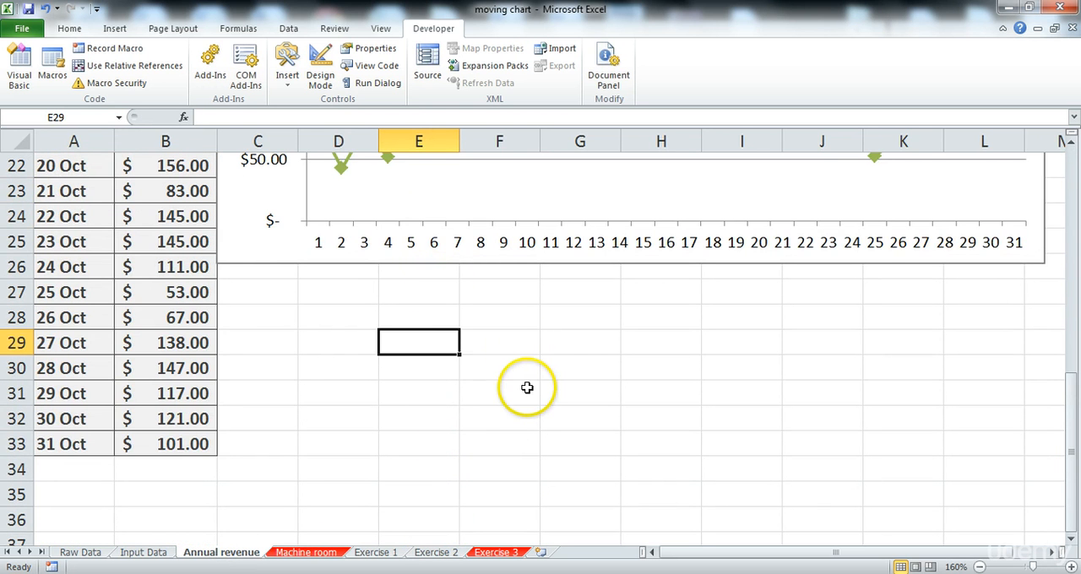
type("9")
key("Tab")
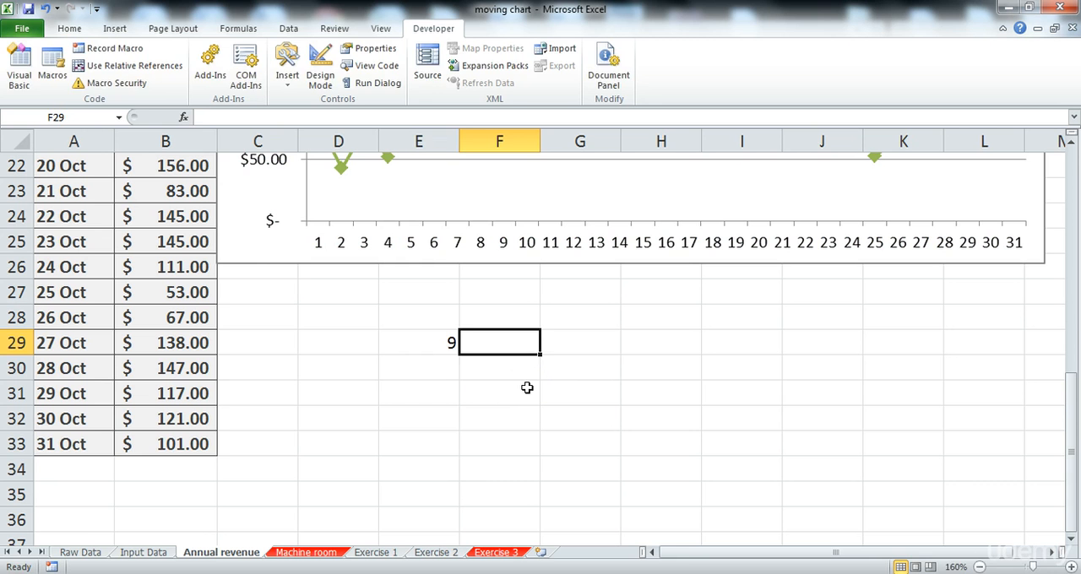
type("Month")
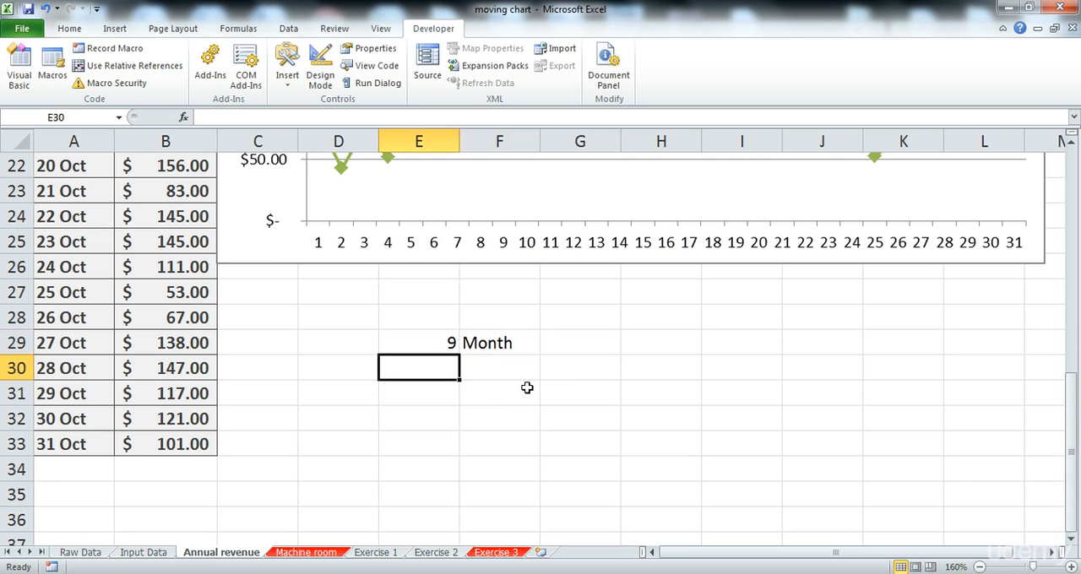
type("Day")
key("Tab")
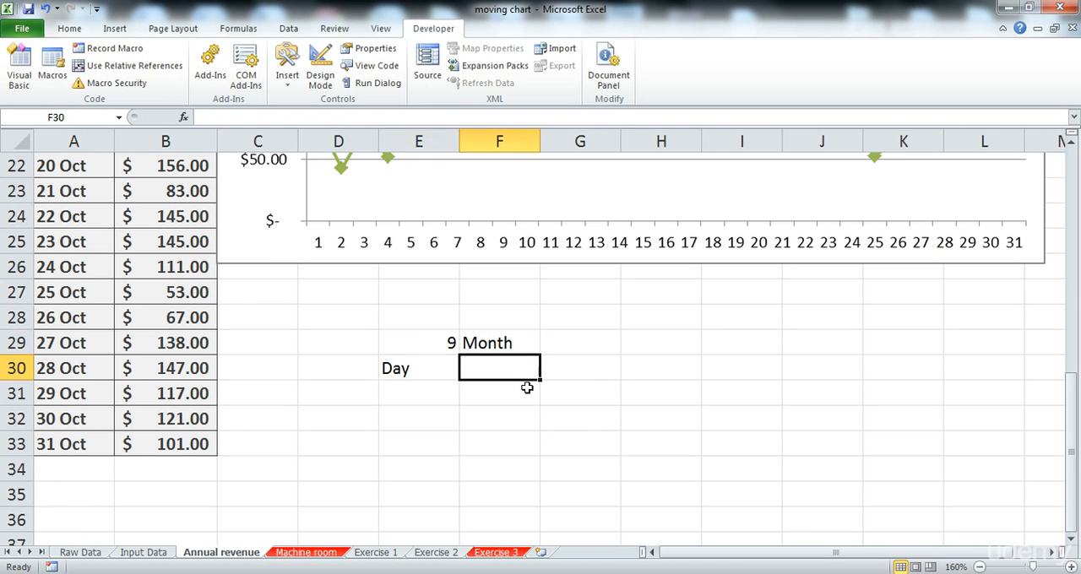
Step: Format the header cells E29:F30 with the Accent2 cell style and centre their contents
left_click_drag(411, 345, 483, 367)
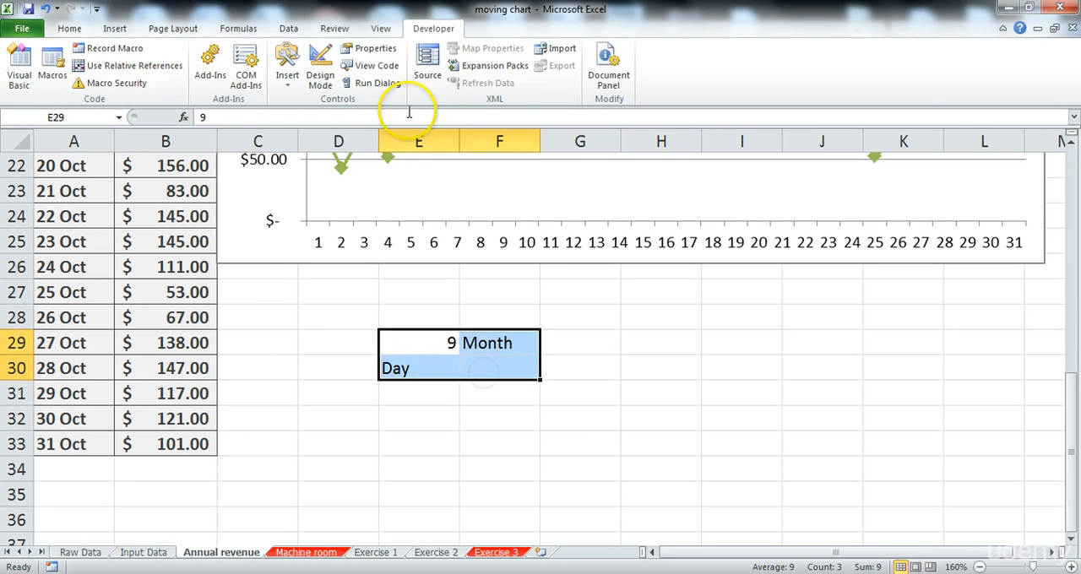
left_click(87, 27)
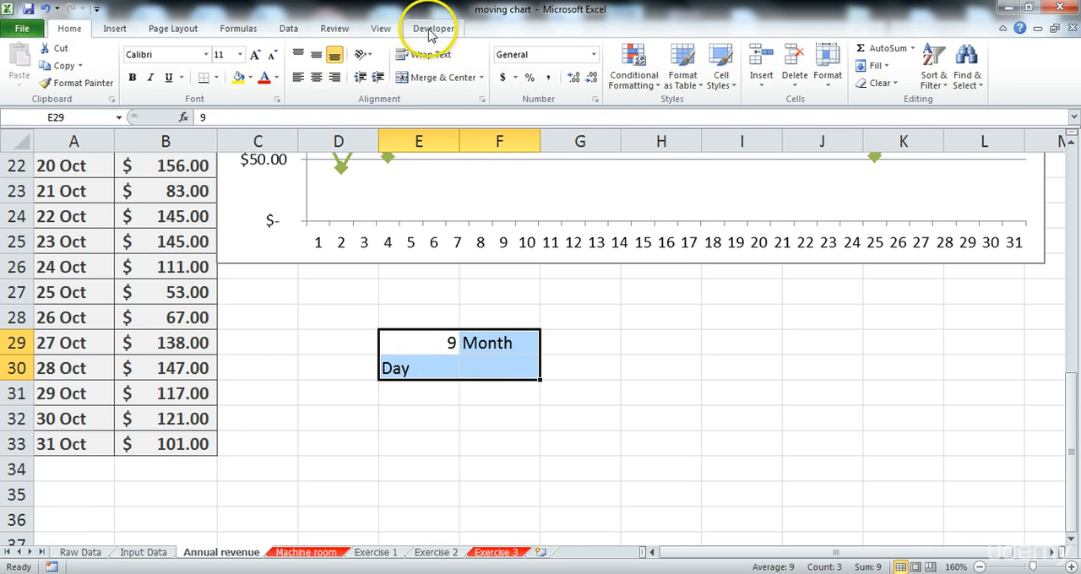
left_click(720, 68)
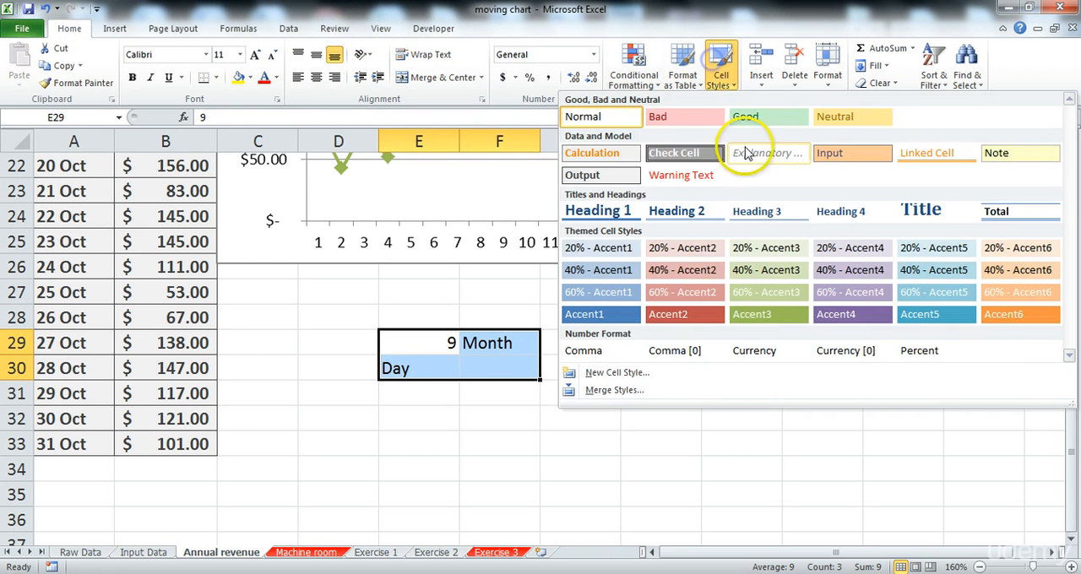
left_click(692, 311)
left_click(316, 76)
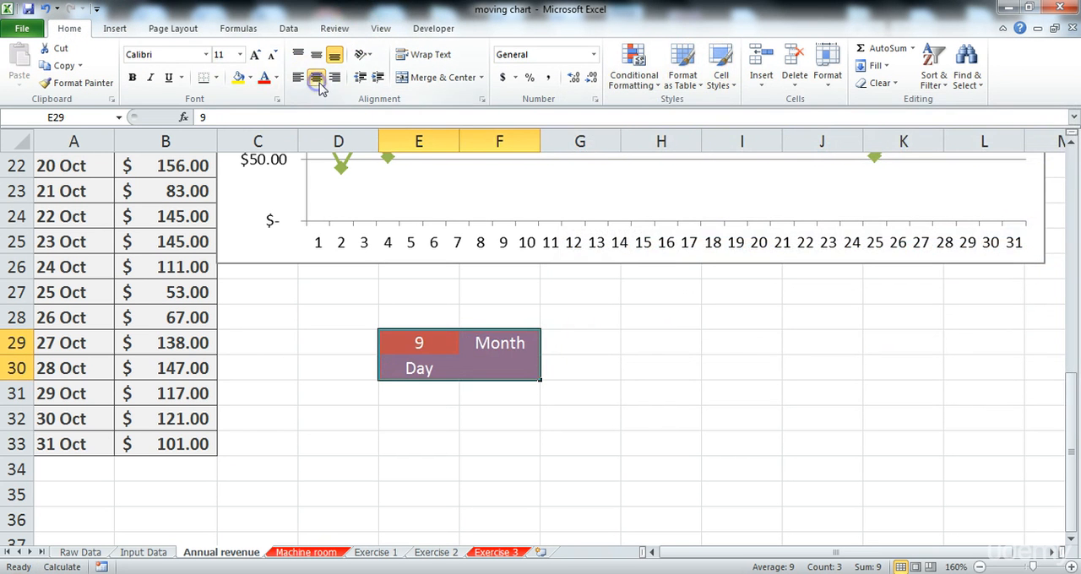
left_click(574, 370)
Step: Begin a VLOOKUP formula in F30 with the absolute reference $E$29 as the lookup value
left_click(490, 370)
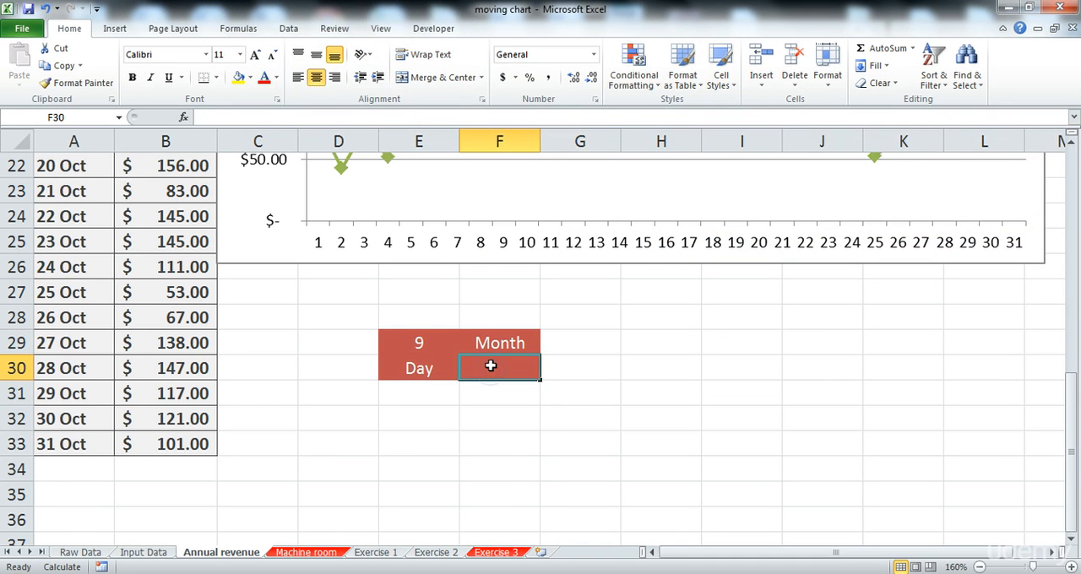
type("=")
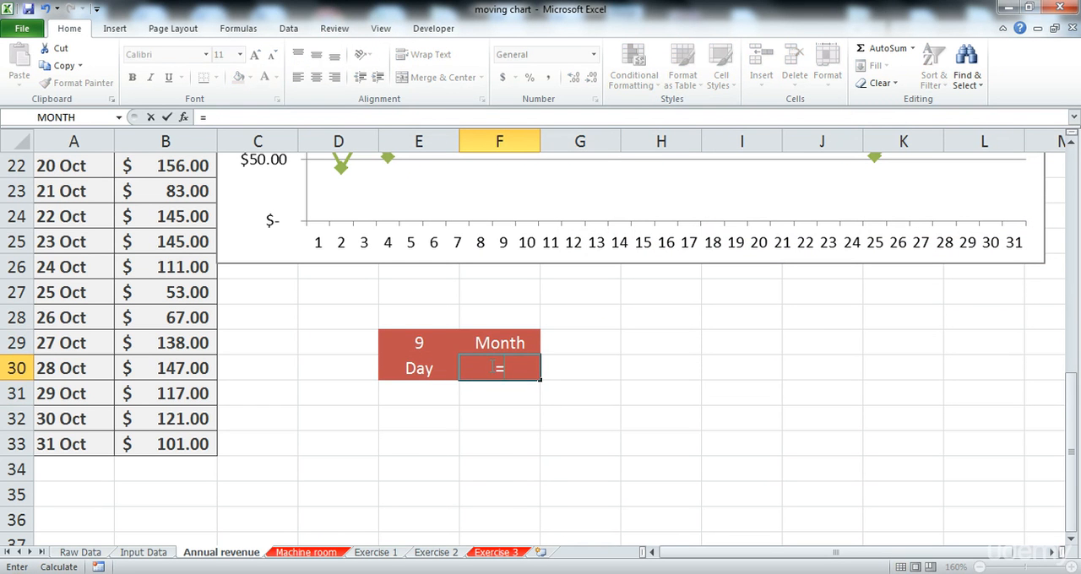
type("VLOOK")
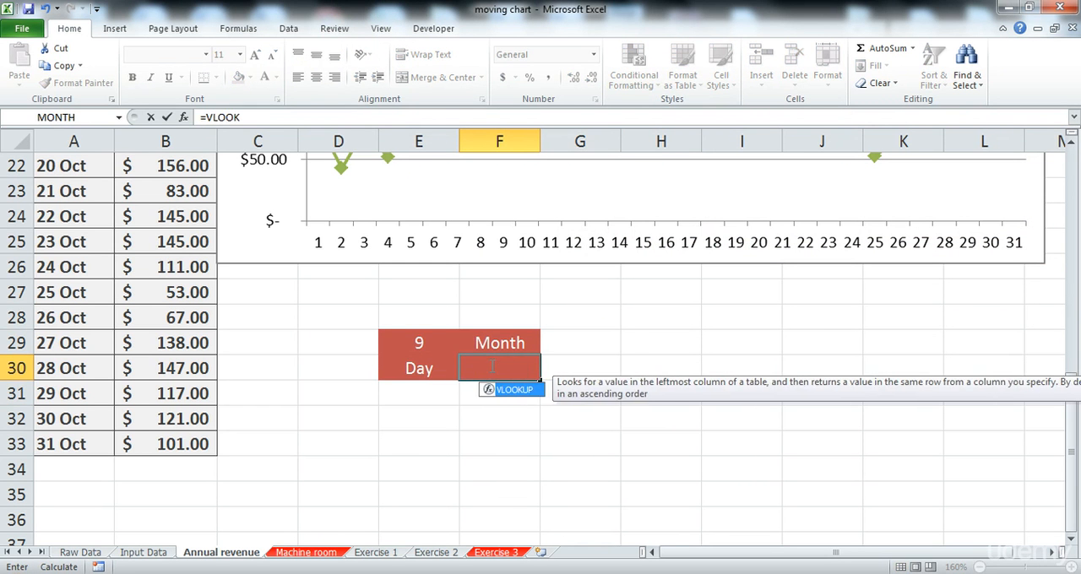
type("UP(")
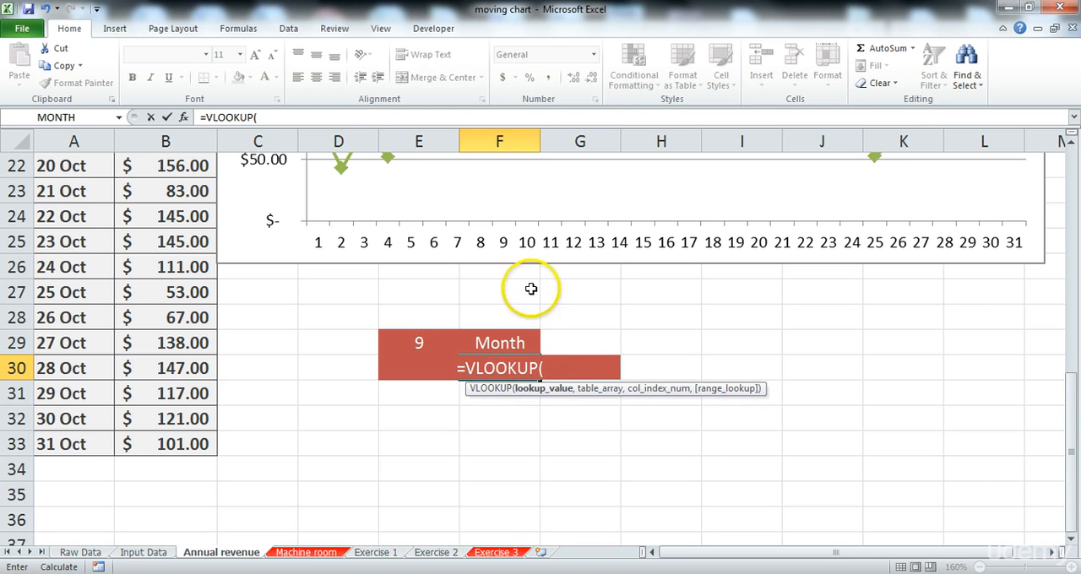
left_click(394, 342)
key("F4")
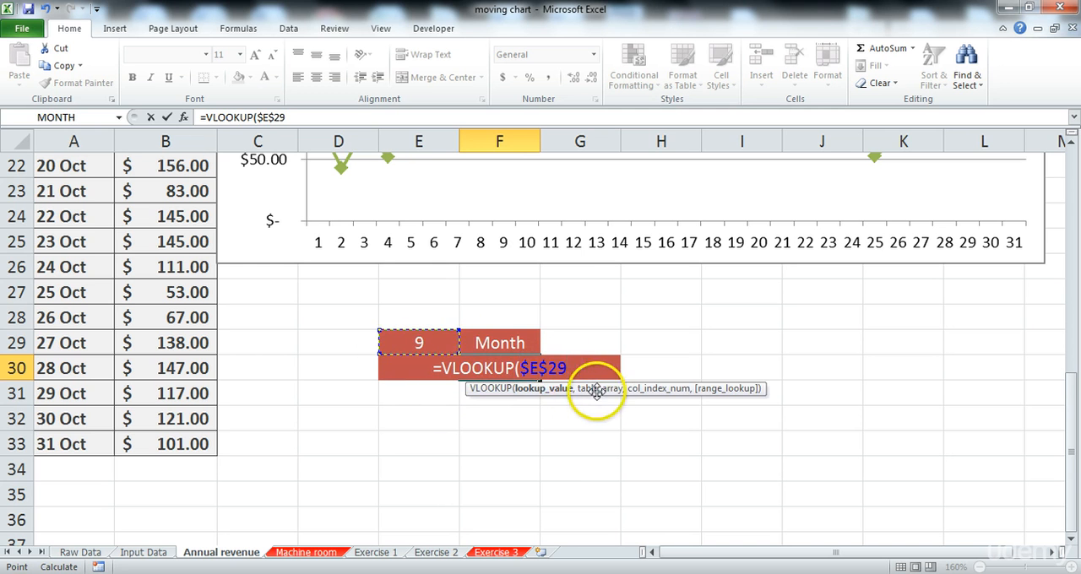
type(",")
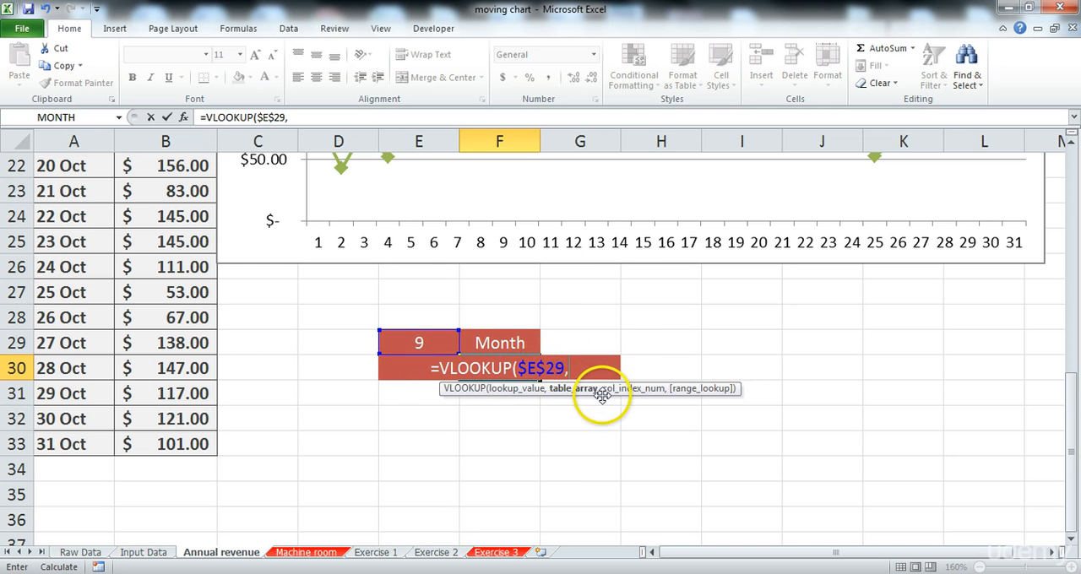
Step: Supply the month list $A$9:$B$12 on the Exercise 3 sheet as the formula's table array, with absolute references
left_click(491, 552)
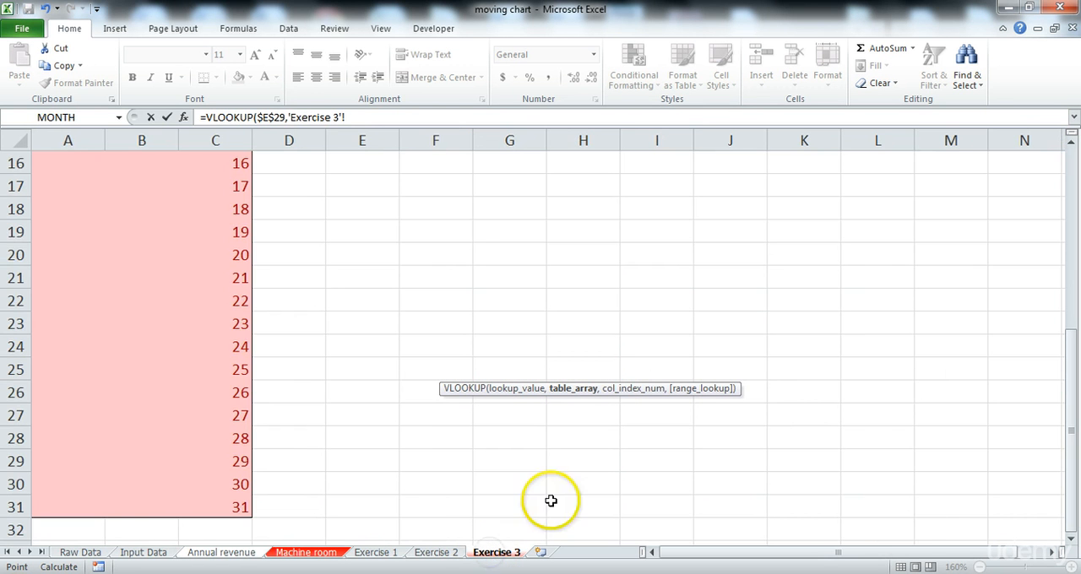
scroll(399, 416, "up", 5)
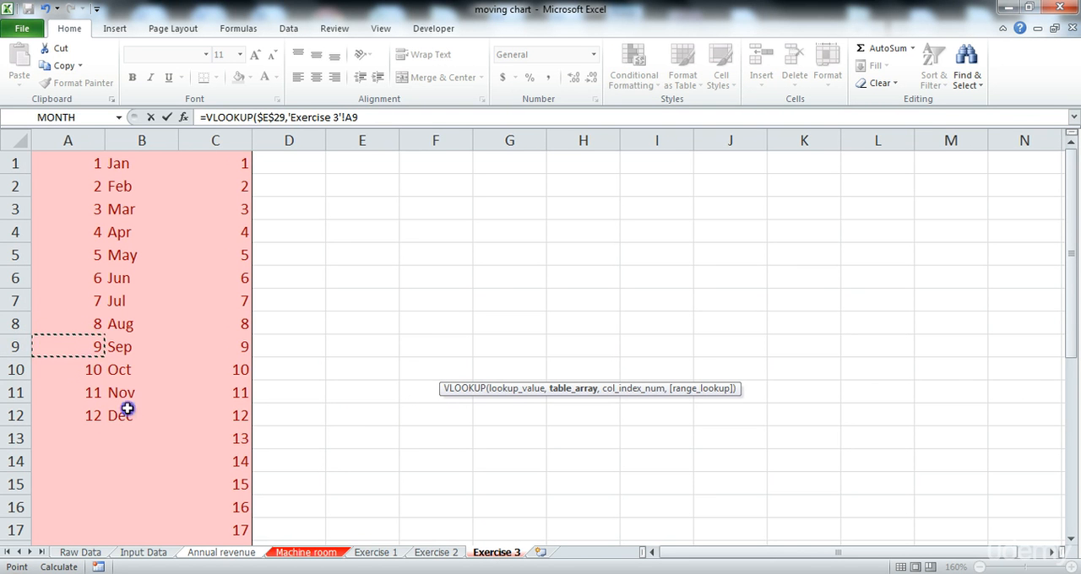
left_click_drag(129, 333, 145, 403)
left_click(76, 348)
left_click_drag(76, 348, 148, 412)
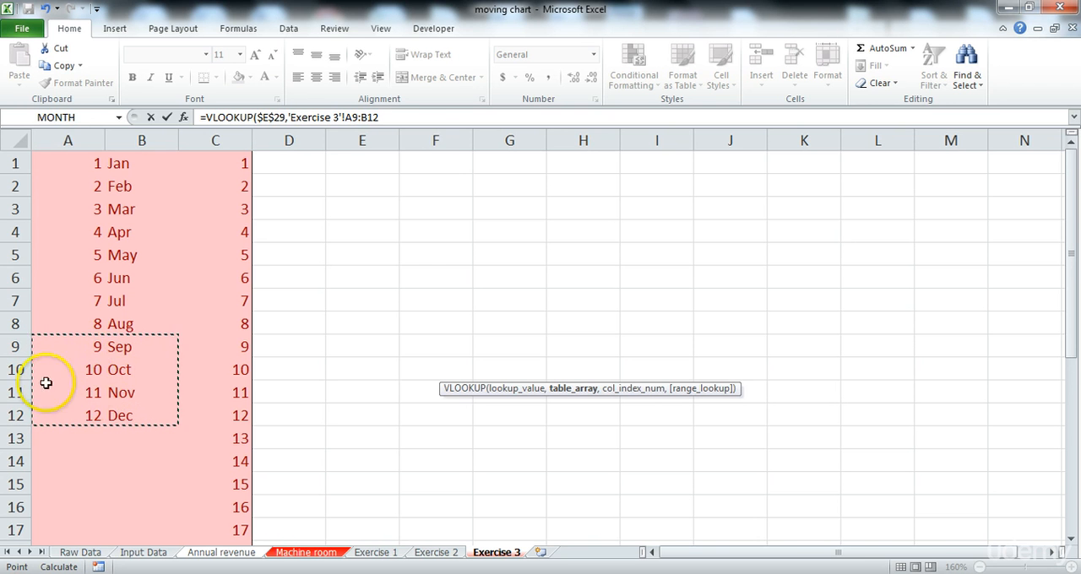
left_click_drag(410, 117, 348, 120)
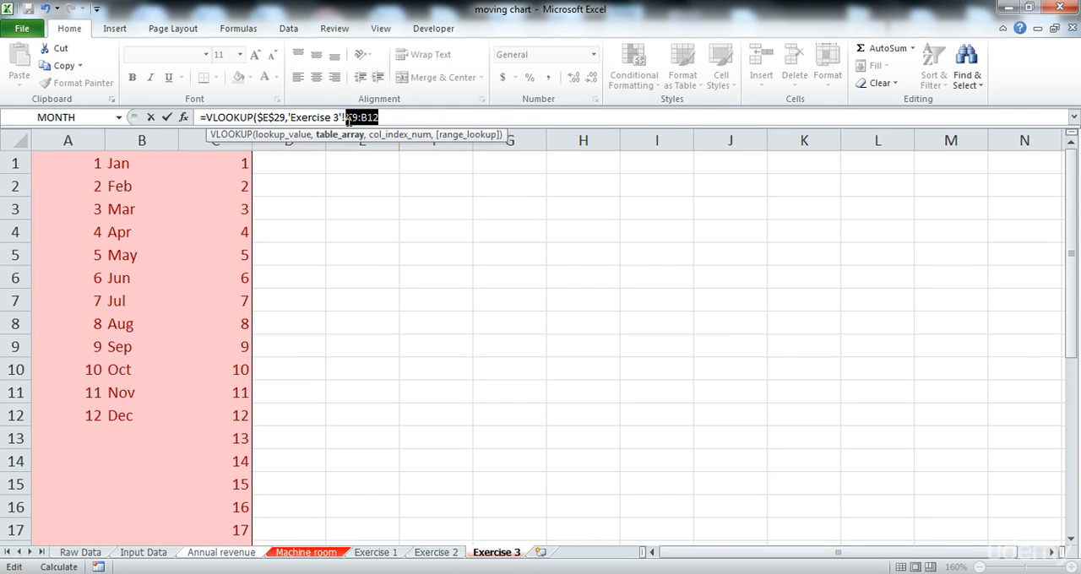
key("F4")
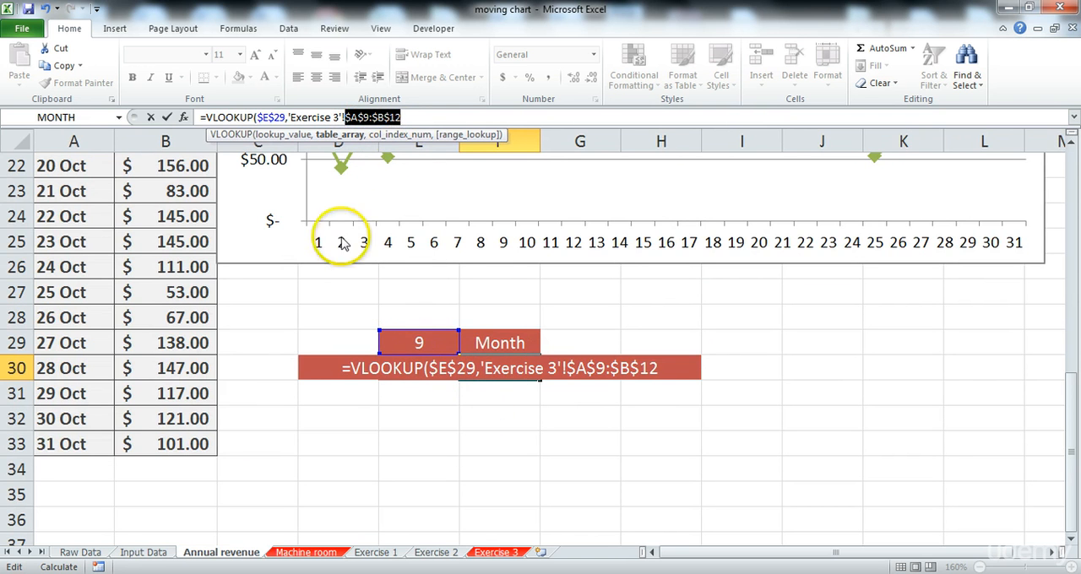
Step: Complete the VLOOKUP in F30 with column index 2 and FALSE for an exact match
left_click(408, 117)
type(",")
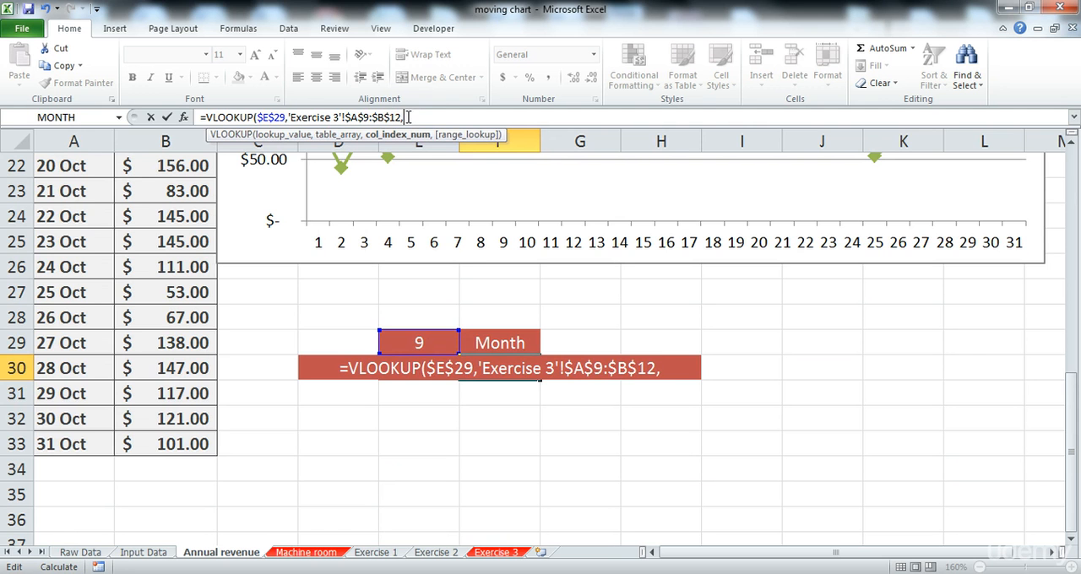
type("2")
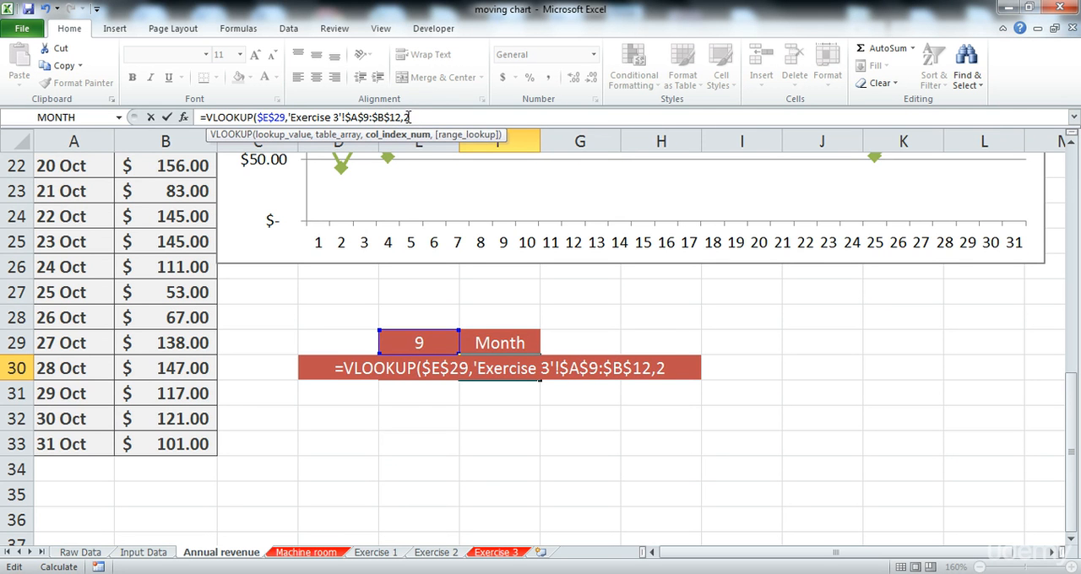
type(",")
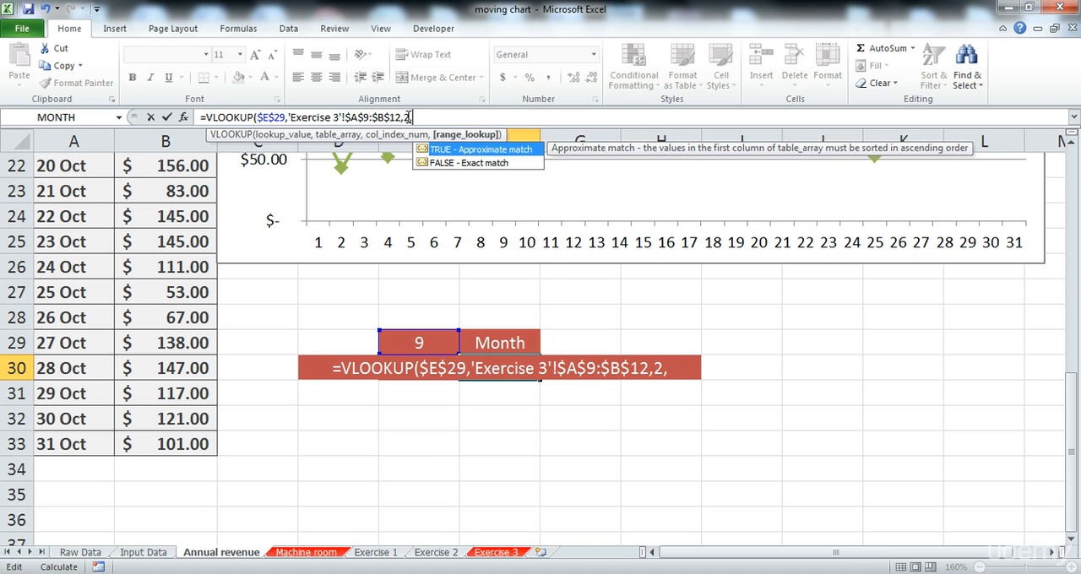
type("FALSE")
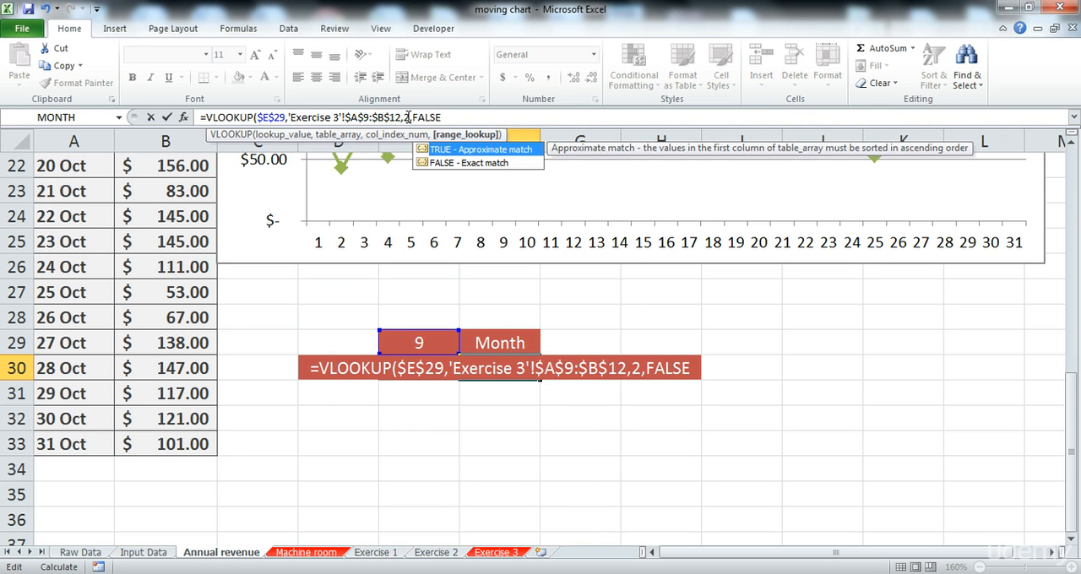
type(")")
key("Return")
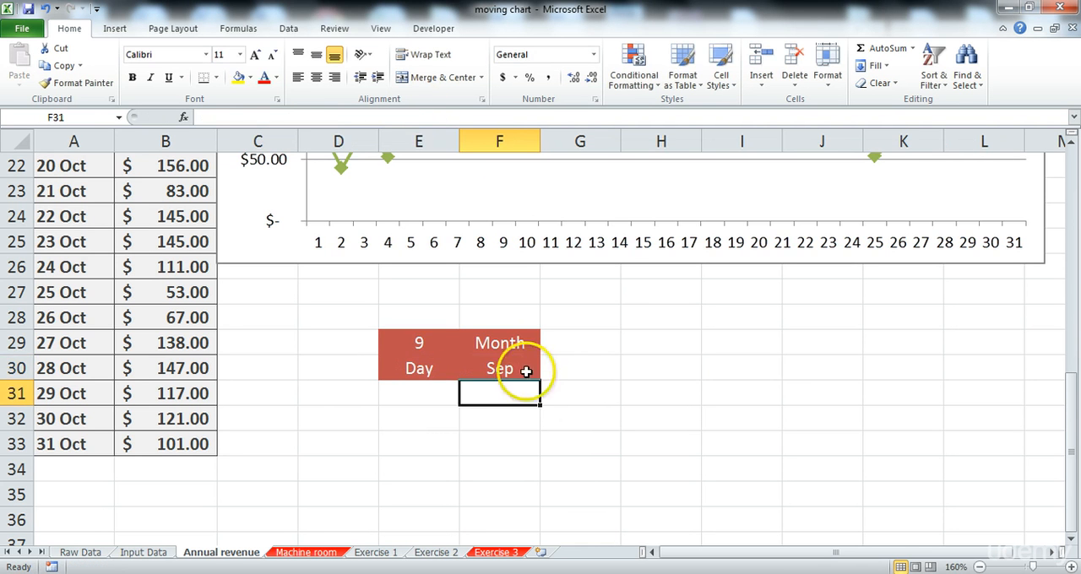
Step: Change the month number in E29 to 8 to test the lookup in F30
left_click(511, 371)
left_click(421, 345)
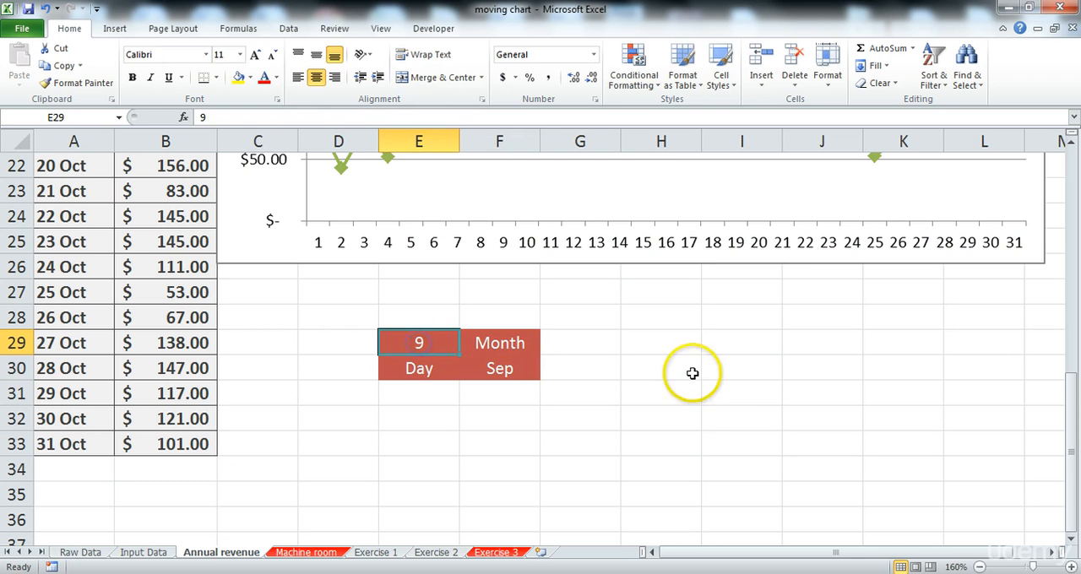
type("8")
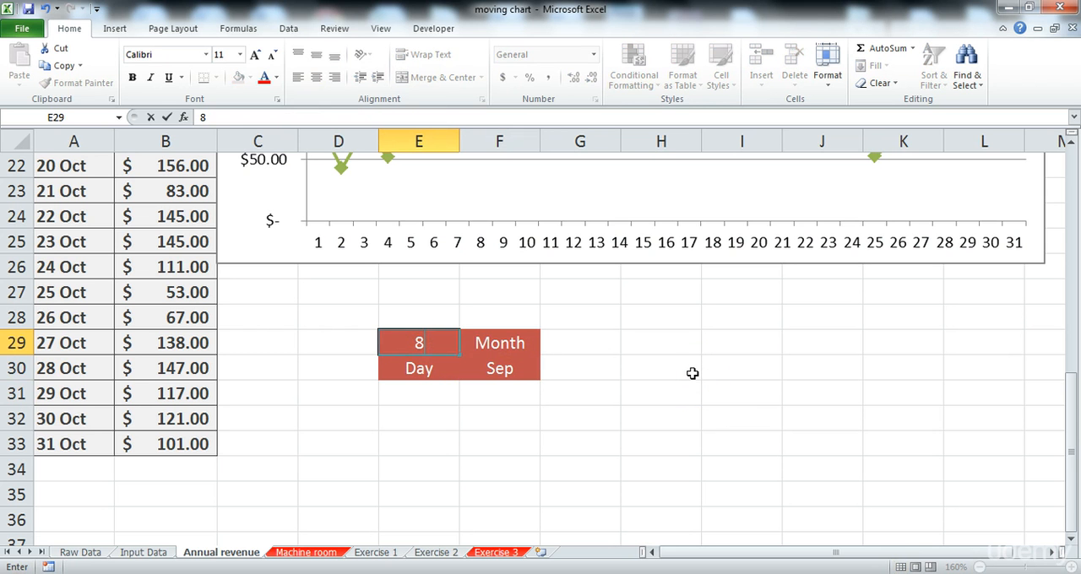
key("Return")
key("Up")
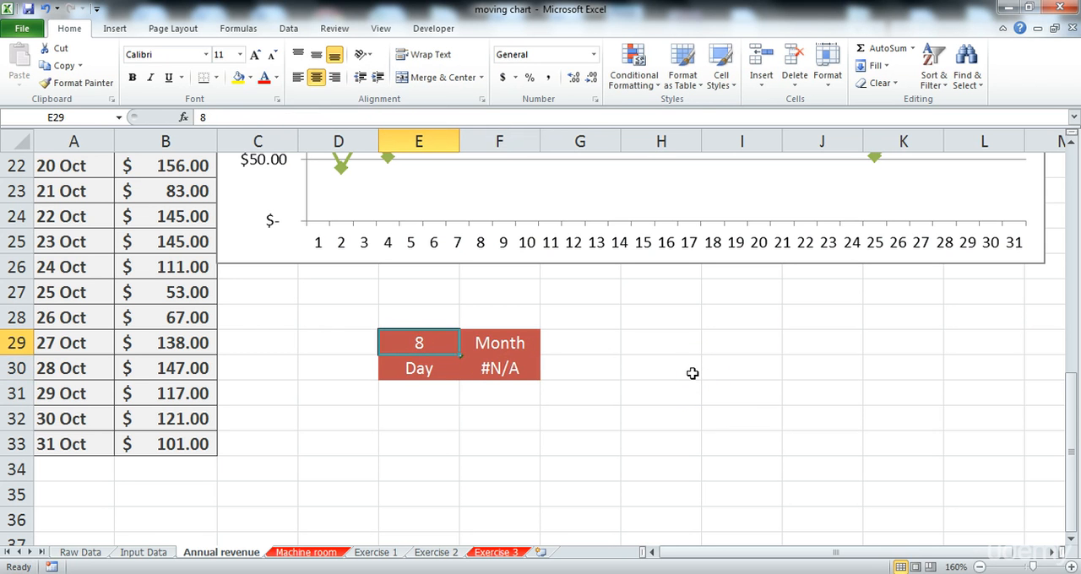
Step: Change the month number in E29 to 10 to test the month lookup
type("9")
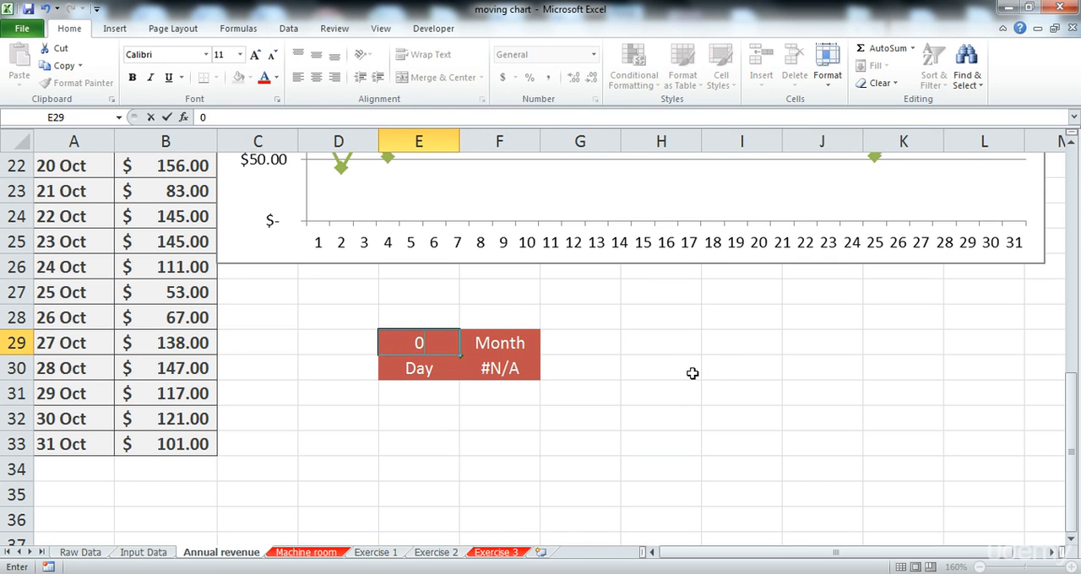
type("0")
key("Return")
key("Up")
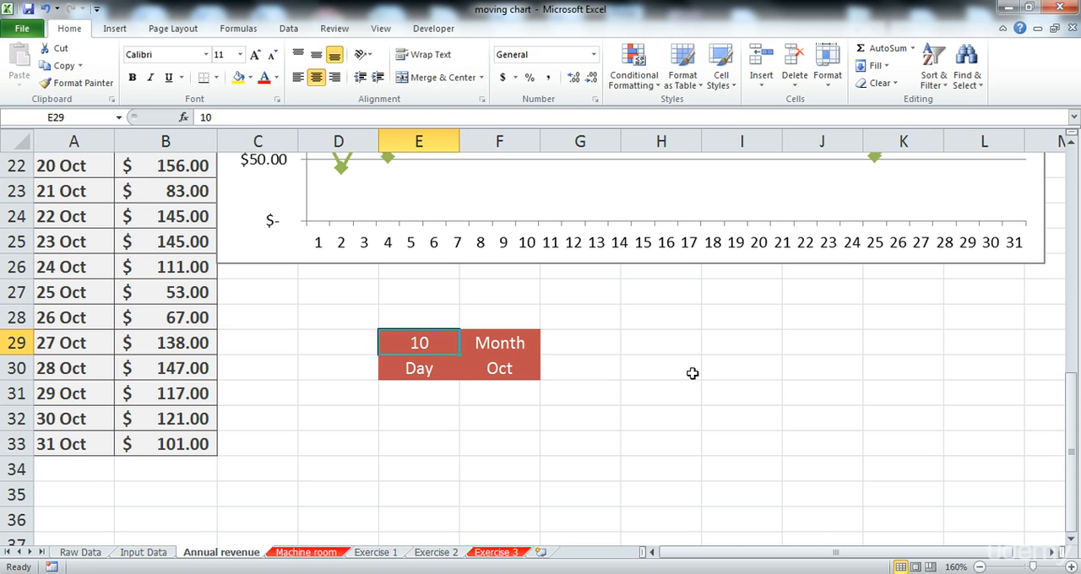
Step: Examine the day and month table on the Exercise 2 sheet as a model for the rows below the new header
key("Down")
key("Down")
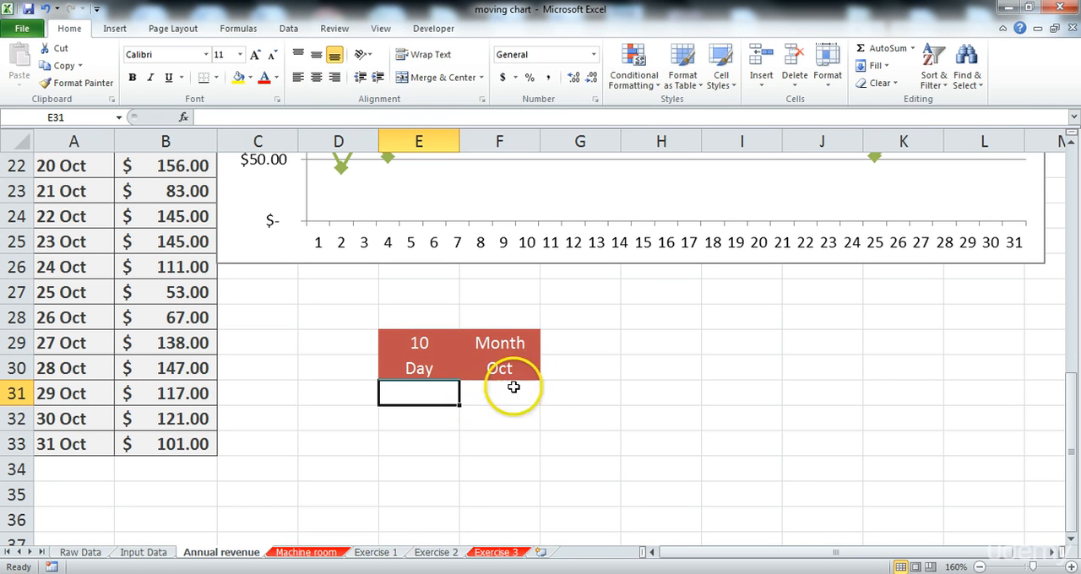
scroll(500, 415, "down", 1)
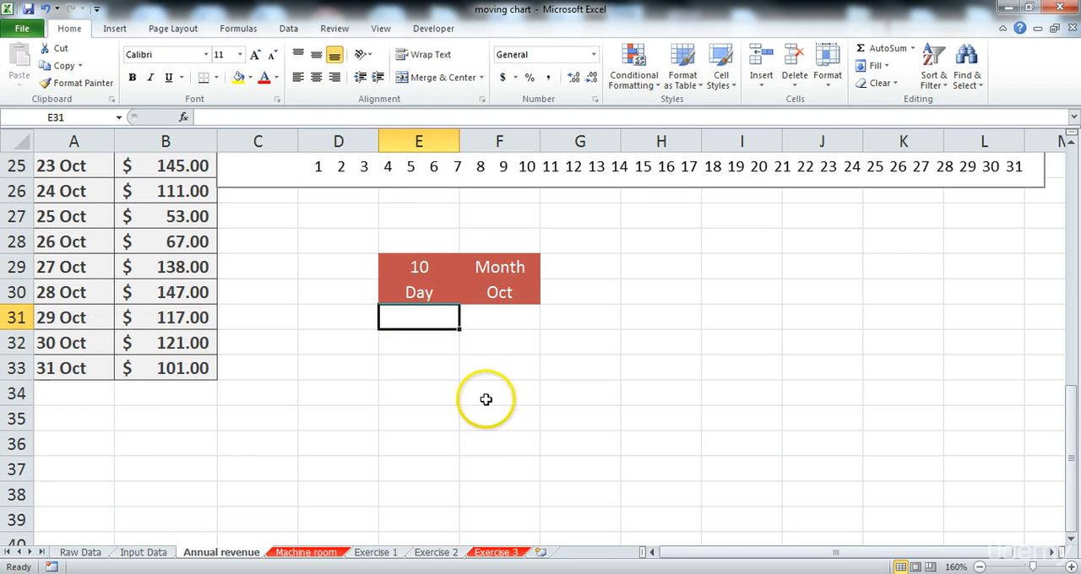
mouse_move(411, 317)
left_mouse_down()
mouse_move(413, 342)
mouse_move(512, 443)
mouse_move(425, 319)
left_mouse_up()
left_click(489, 316)
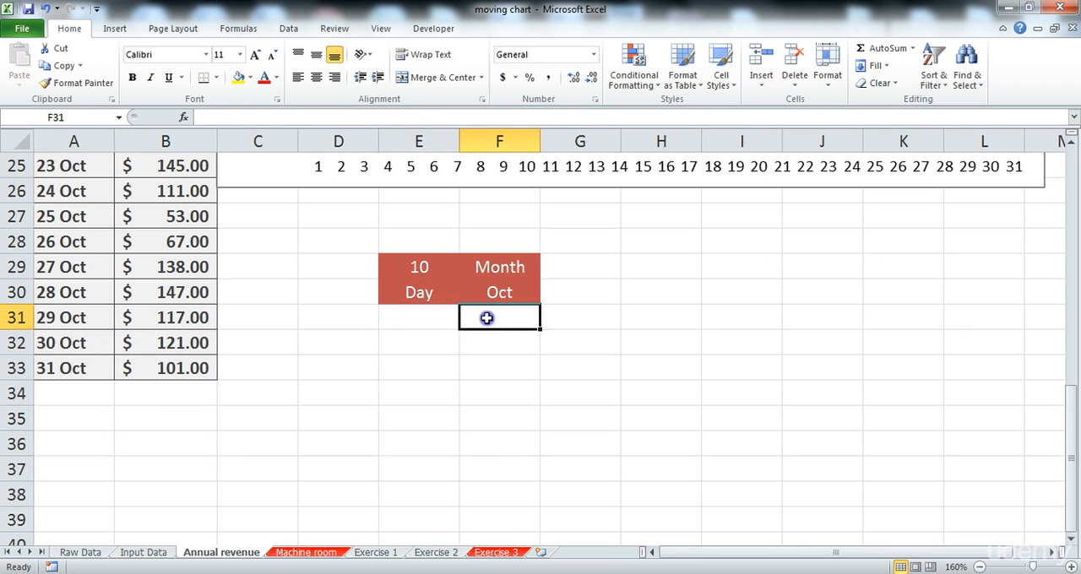
left_click(428, 323)
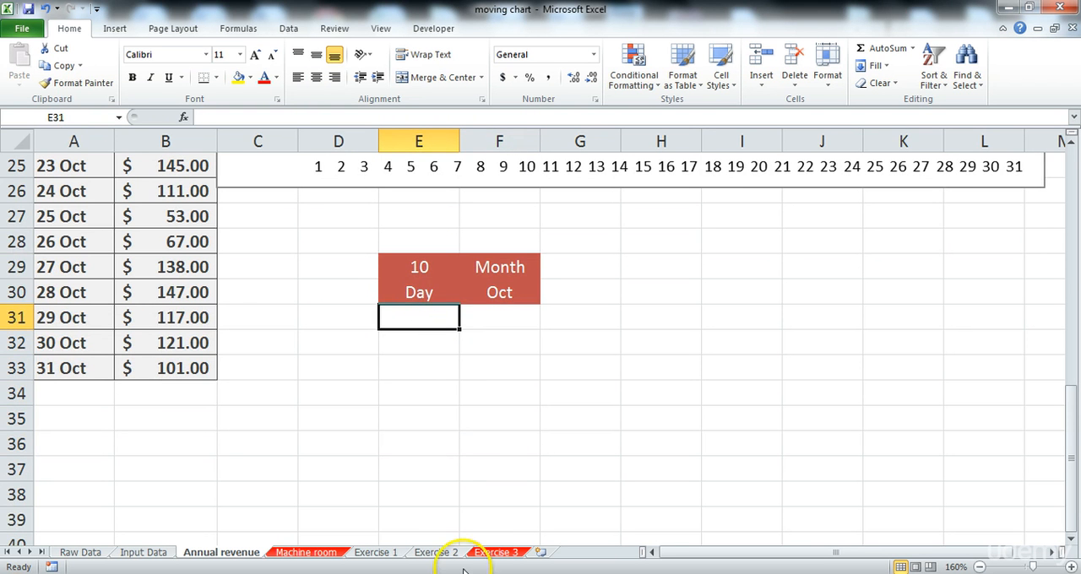
left_click(436, 552)
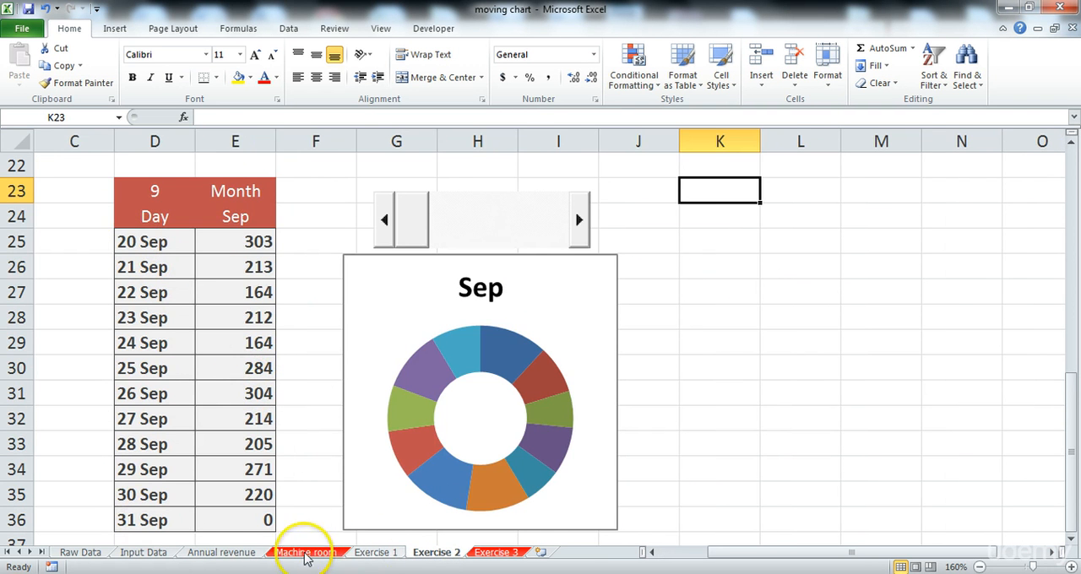
left_click(221, 553)
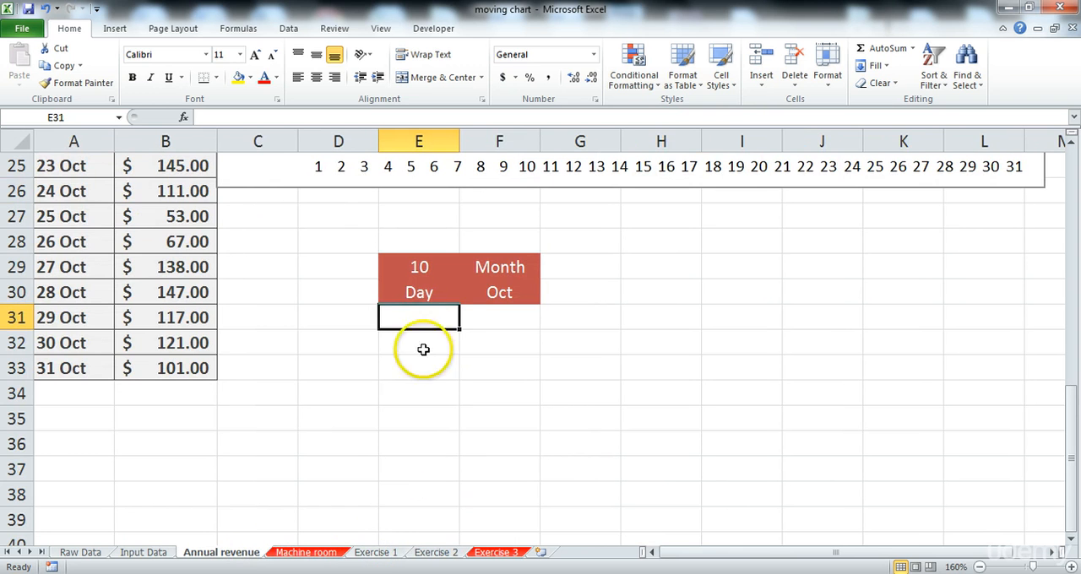
Step: Enter a formula in E31 joining C20 from the Exercise 3 sheet, a space and the absolute month name reference 'Annual revenue'!$F$30
type("=")
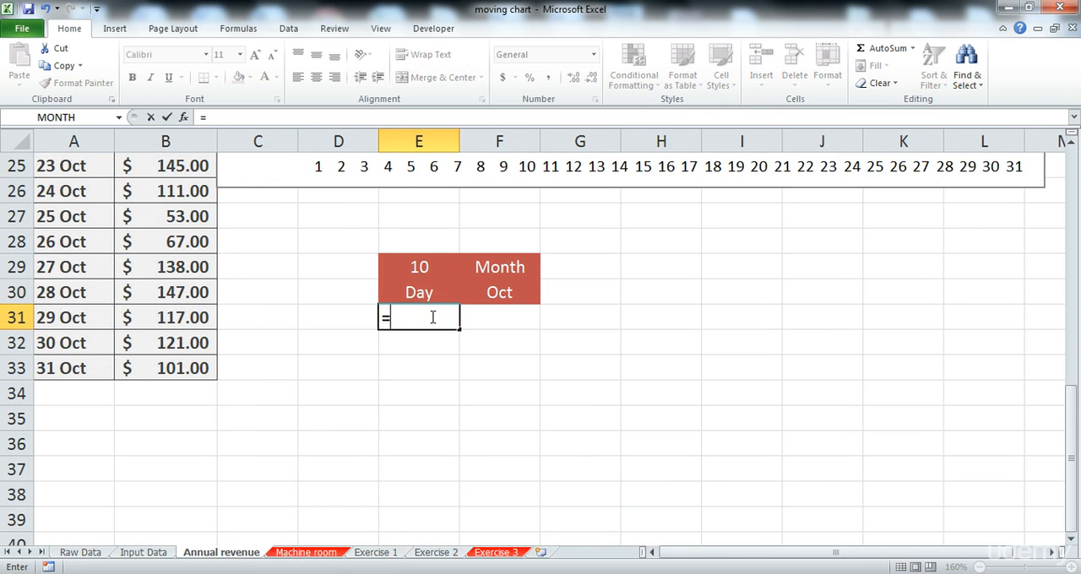
left_click(498, 554)
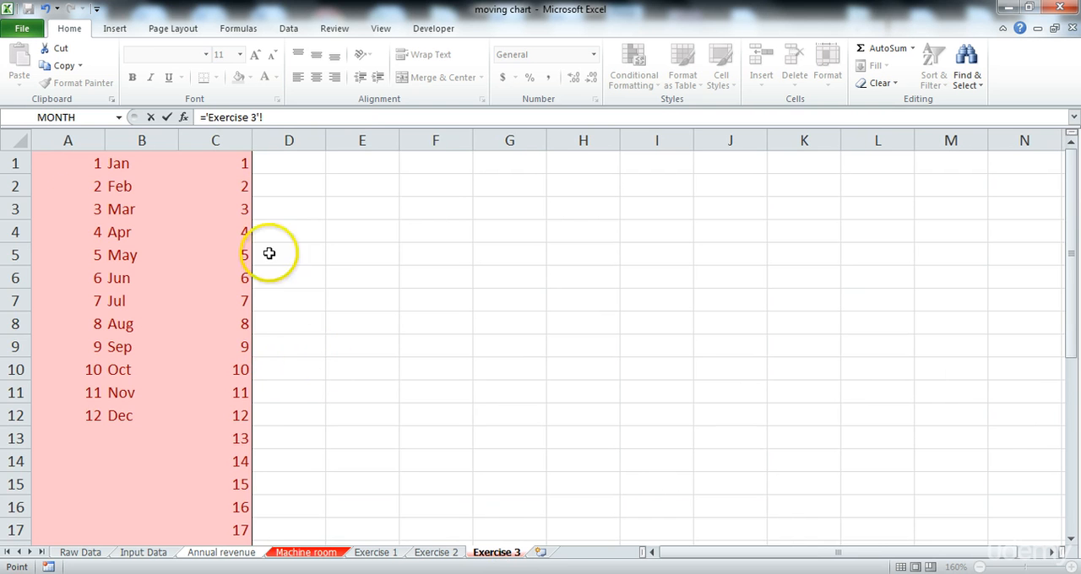
scroll(254, 371, "down", 5)
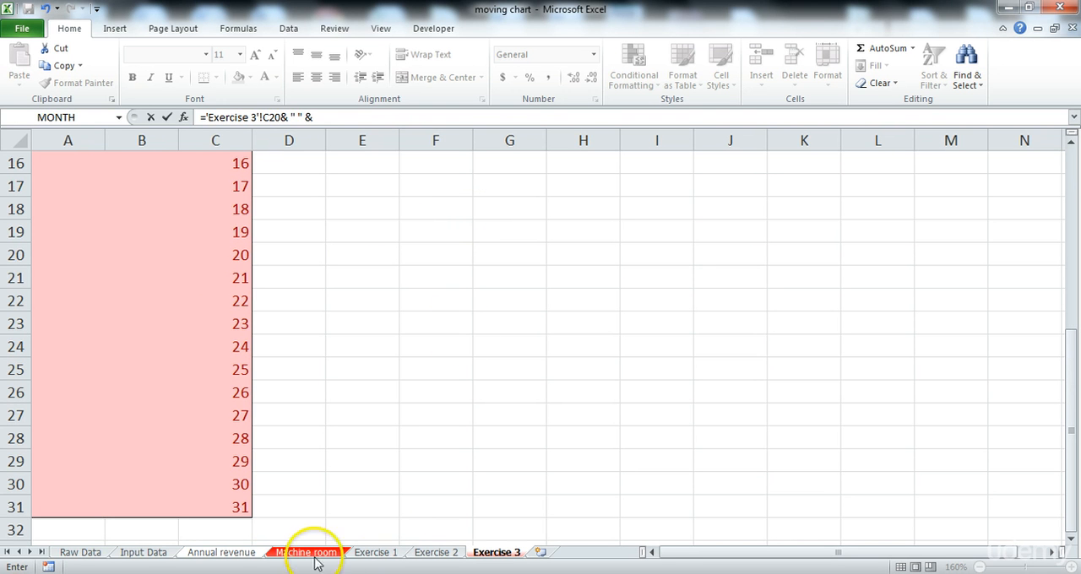
left_click(224, 553)
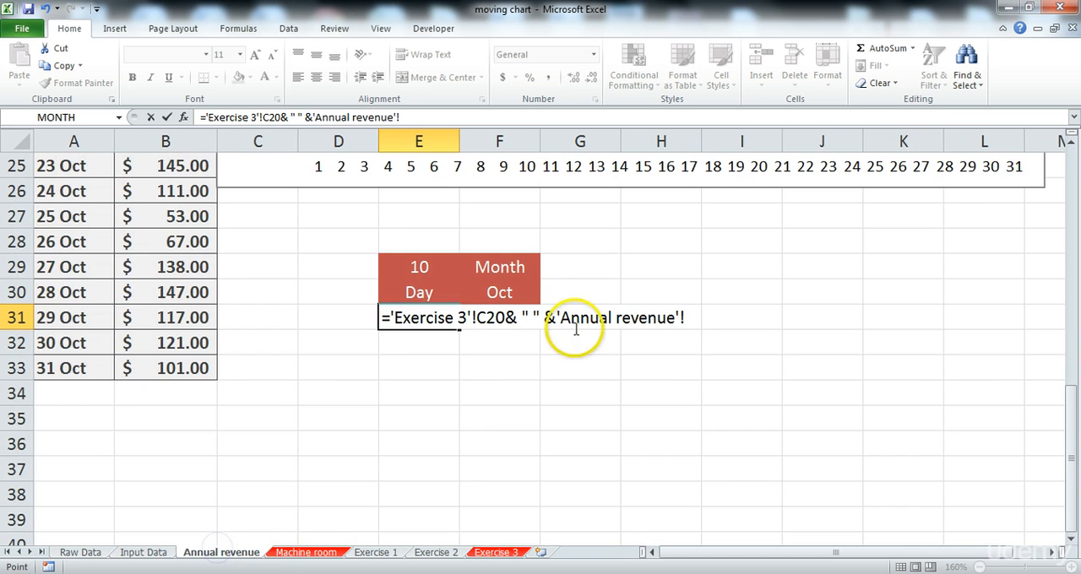
double_click(401, 117)
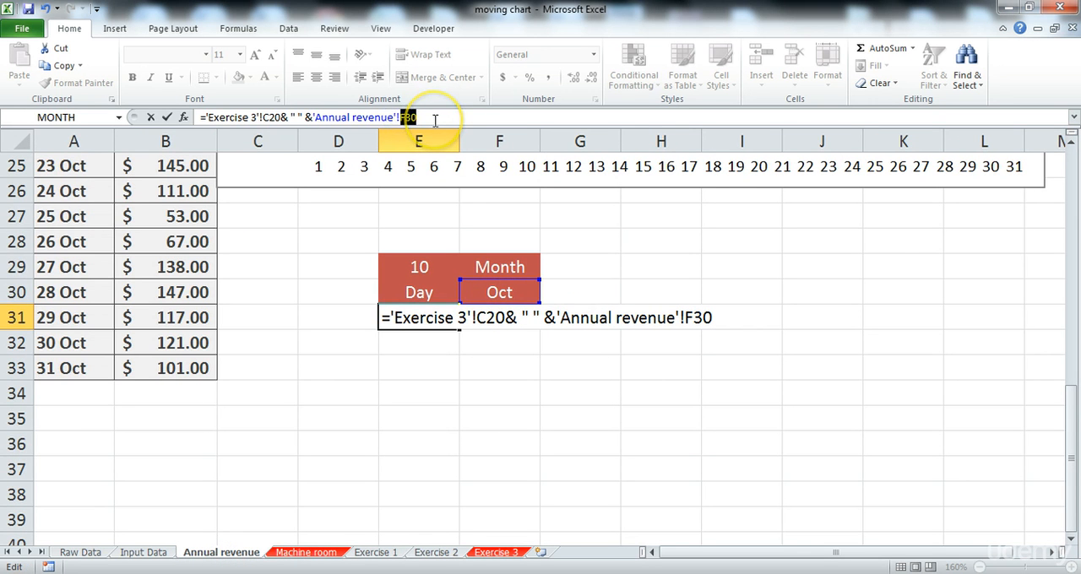
key("F4")
key("Return")
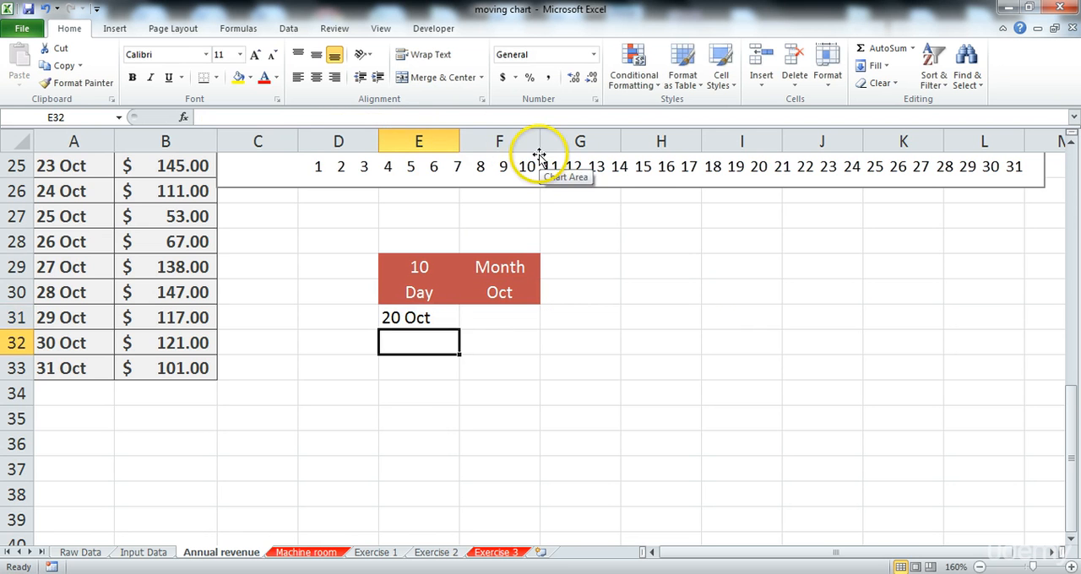
Step: Fill the day label formula from E31 down through E42
left_click(415, 314)
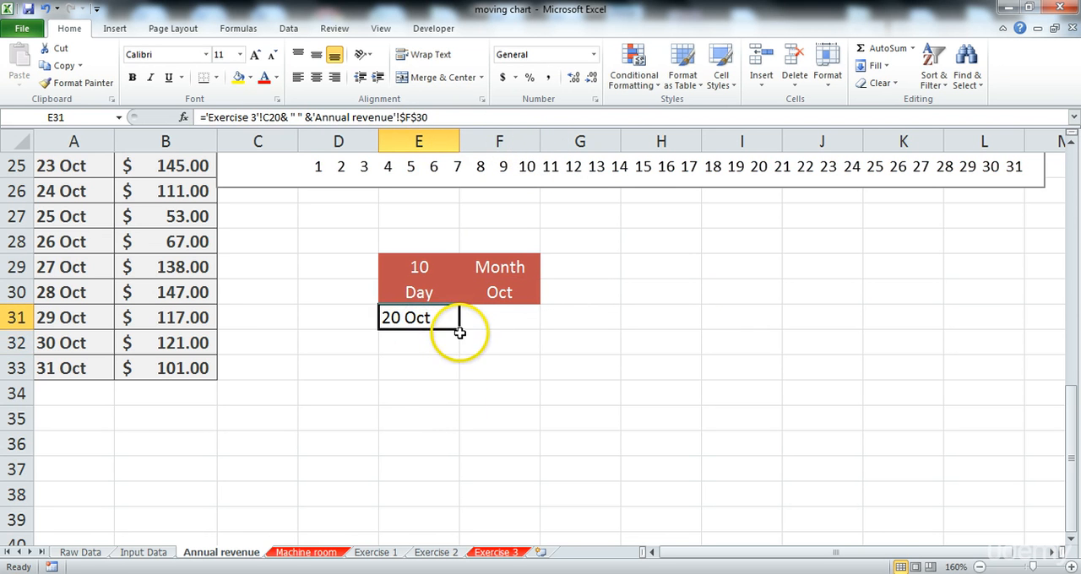
left_click_drag(459, 331, 507, 444)
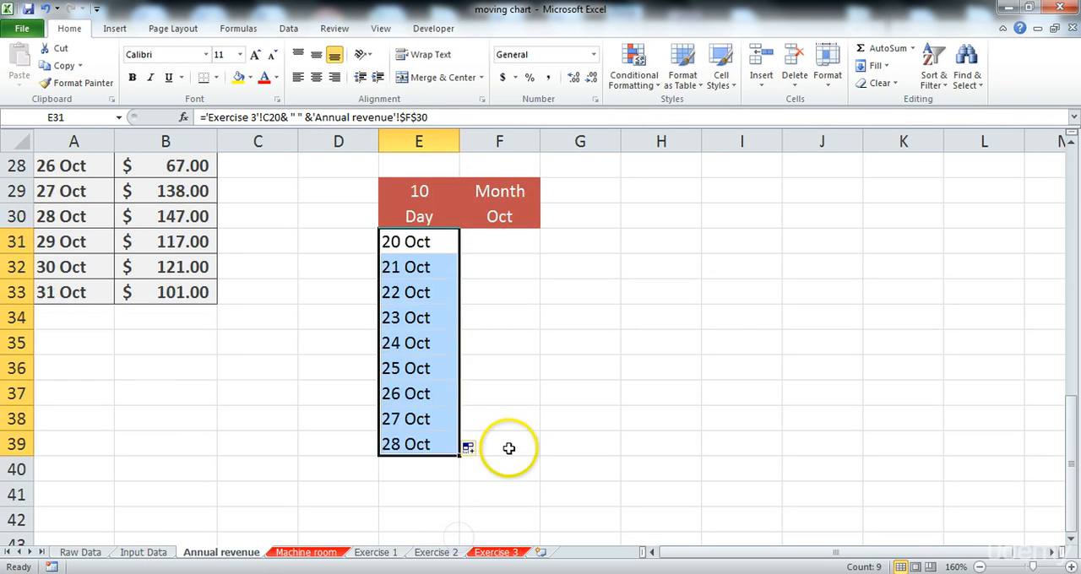
scroll(430, 411, "down", 1)
left_click(430, 411)
left_click(439, 369)
left_click_drag(459, 380, 458, 456)
left_click(535, 427)
left_click(429, 417)
scroll(569, 421, "up", 2)
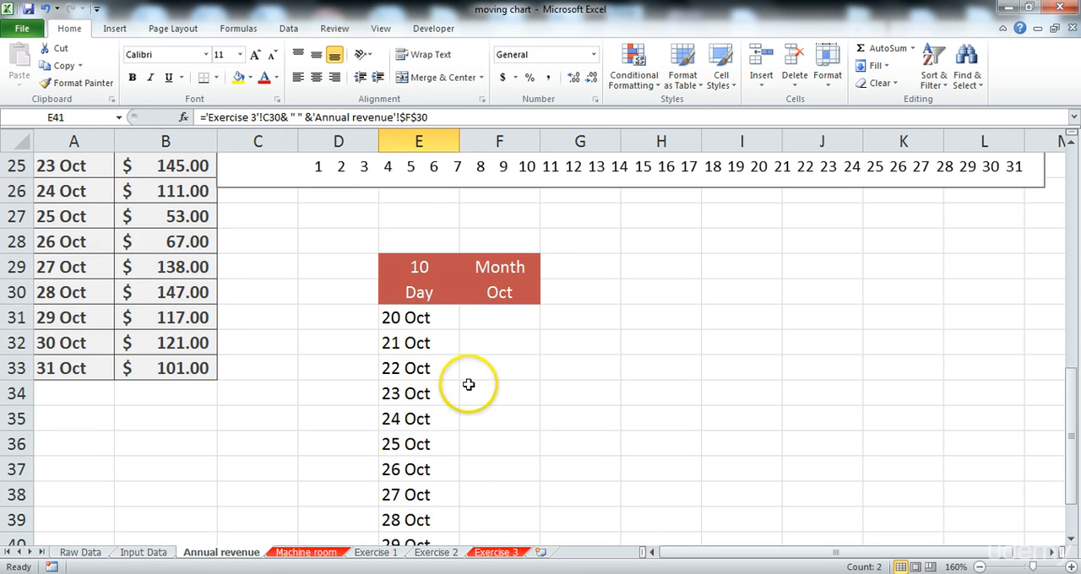
scroll(468, 384, "down", 2)
scroll(468, 391, "up", 2)
scroll(465, 426, "down", 3)
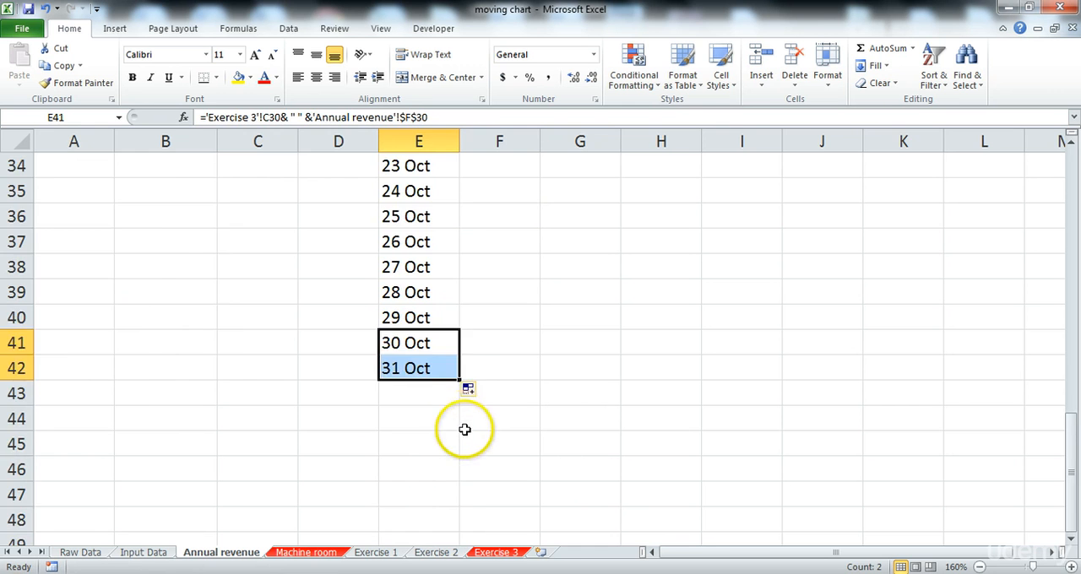
scroll(460, 371, "up", 3)
scroll(456, 321, "down", 1)
Step: Change the month number in E29 to 11 to test the day labels
left_click(516, 243)
left_click(424, 191)
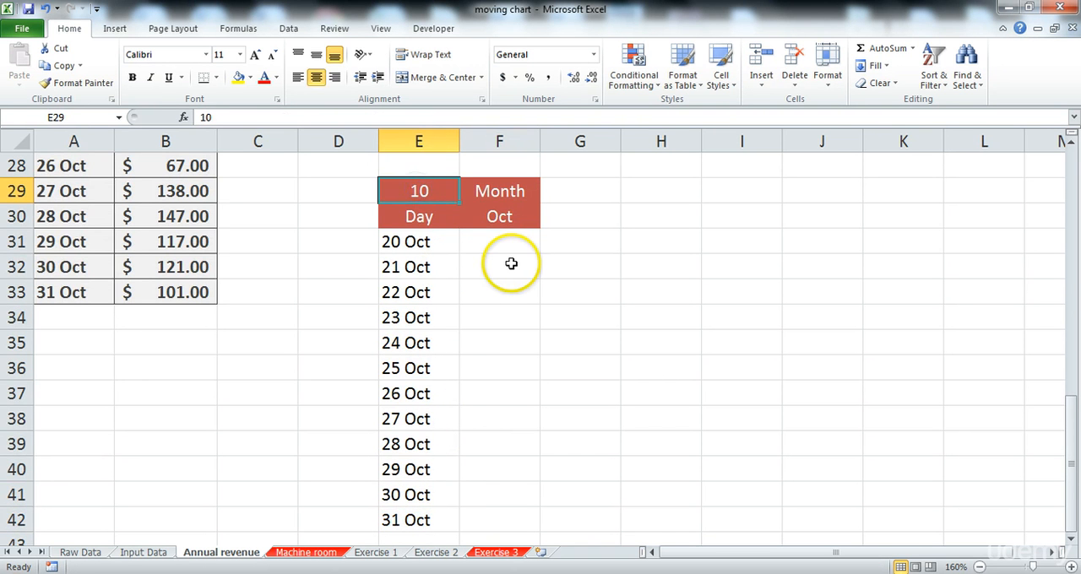
type("11")
key("Return")
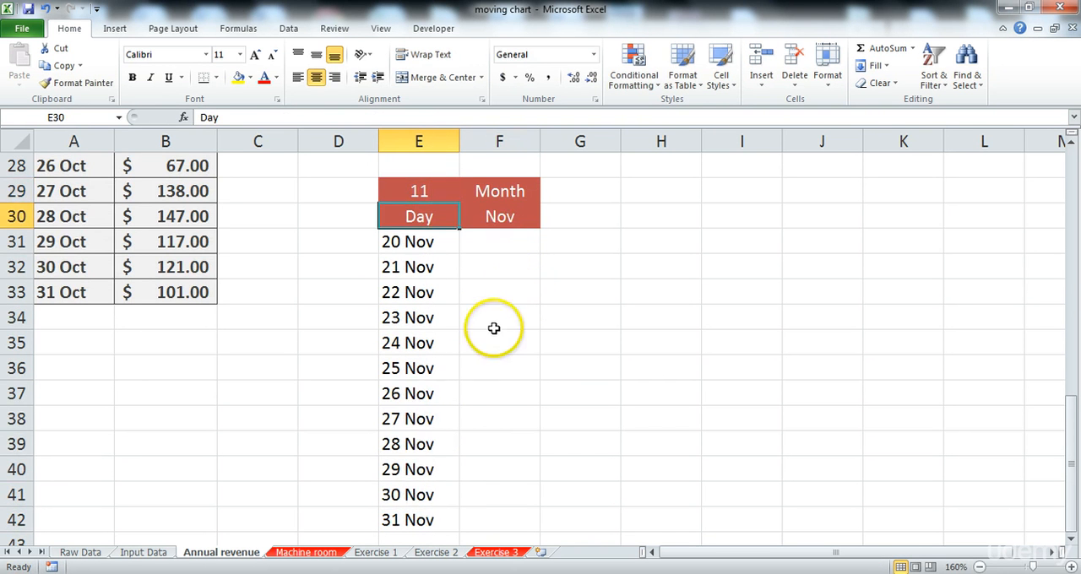
Step: Review the day labels in E31:E42, including the formula in the last row
scroll(495, 355, "down", 2)
left_click(420, 368)
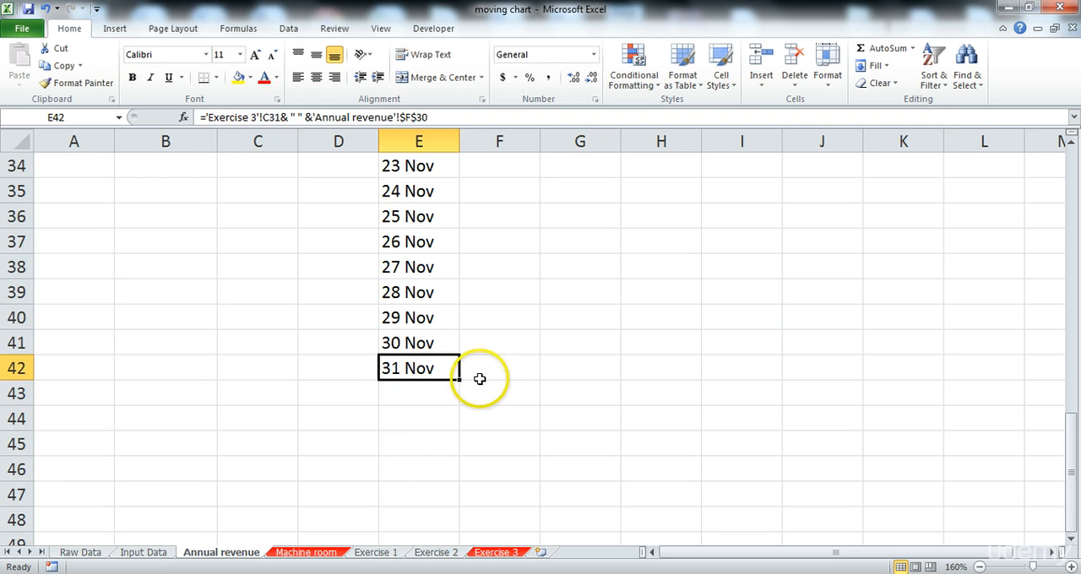
scroll(485, 375, "up", 2)
scroll(484, 382, "down", 2)
scroll(485, 383, "up", 2)
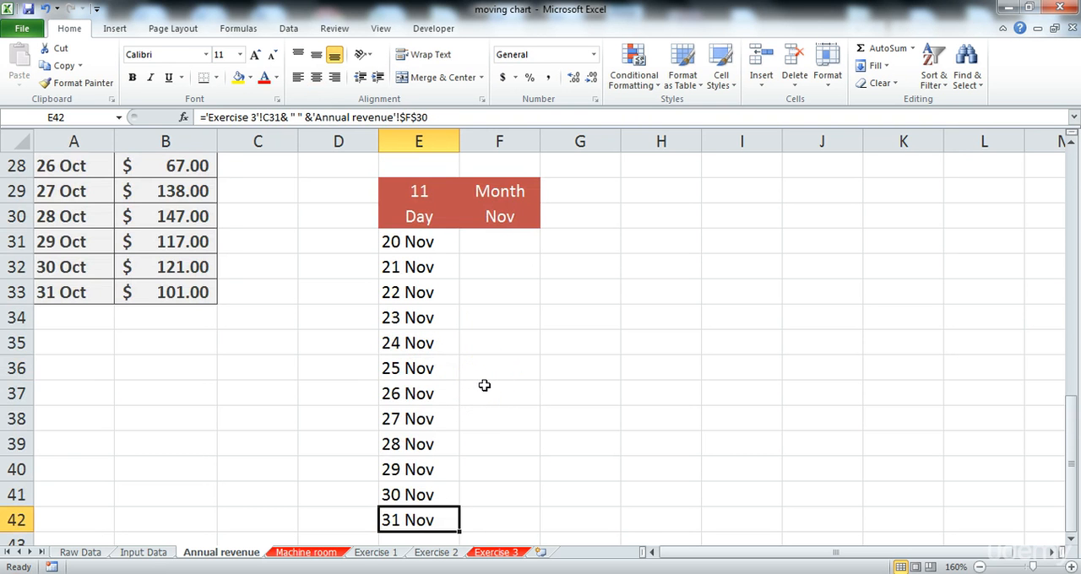
left_click_drag(418, 242, 424, 509)
left_click(514, 417)
left_click(419, 518)
left_click(499, 519)
left_click(419, 519)
left_click(517, 524)
left_click(399, 520)
left_click(499, 515)
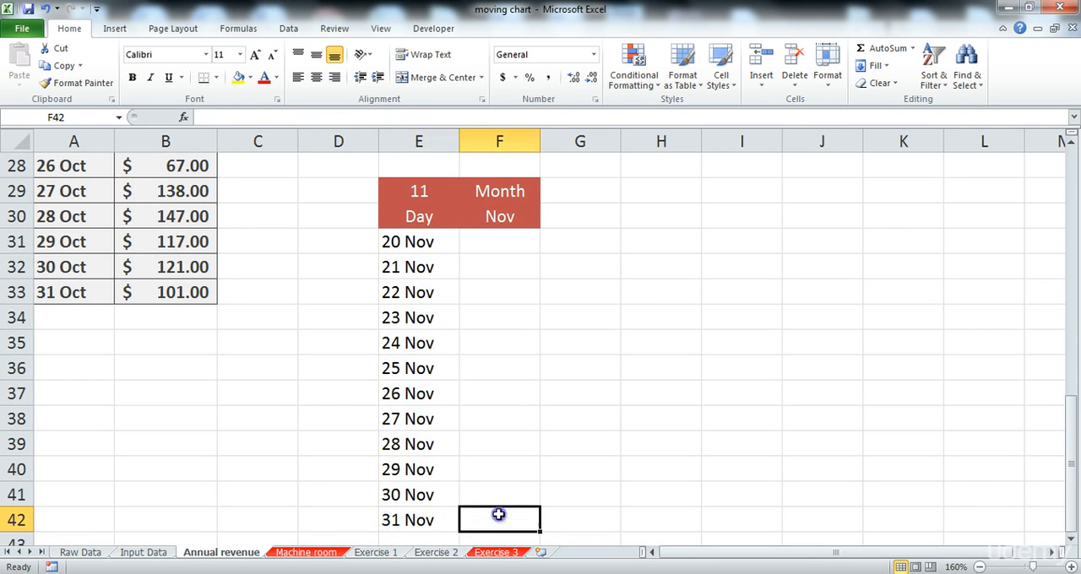
Step: Look through the sales records on the Input Data and Exercise 1 sheets, and return to the Annual revenue day table
scroll(325, 497, "up", 3)
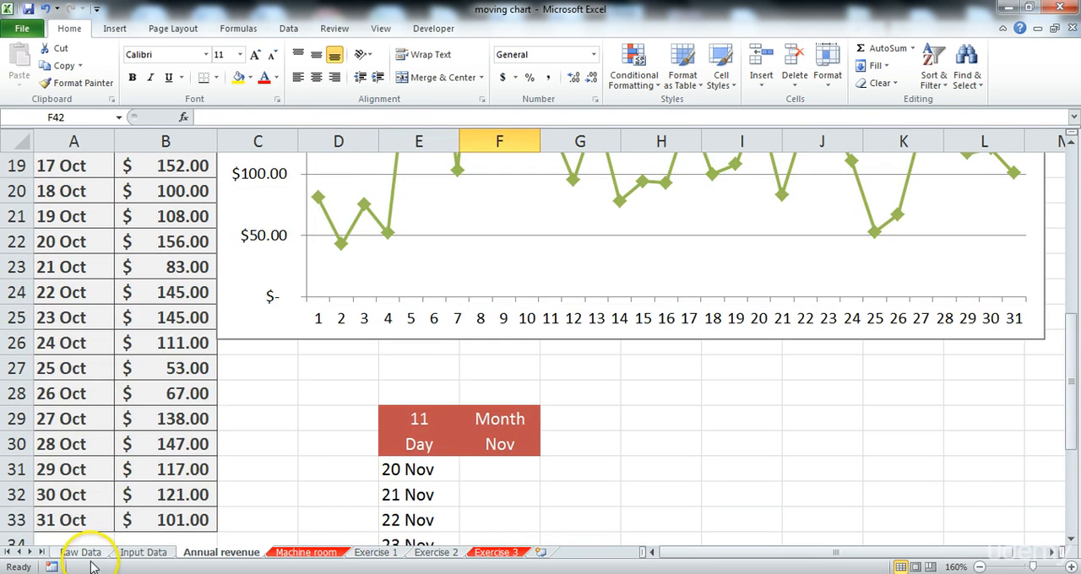
left_click(140, 554)
scroll(107, 355, "down", 18)
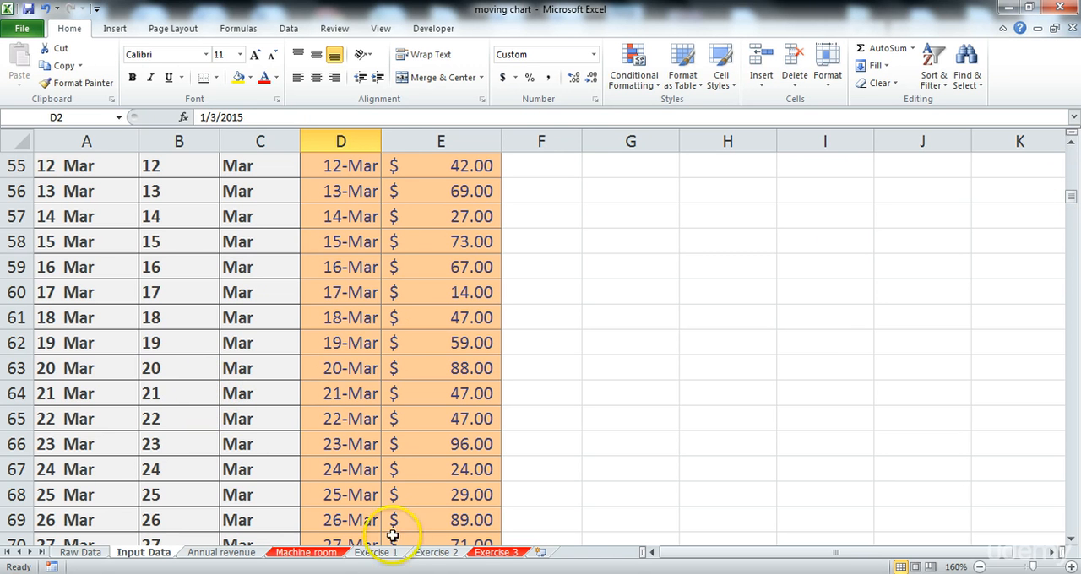
left_click(428, 552)
left_click(377, 552)
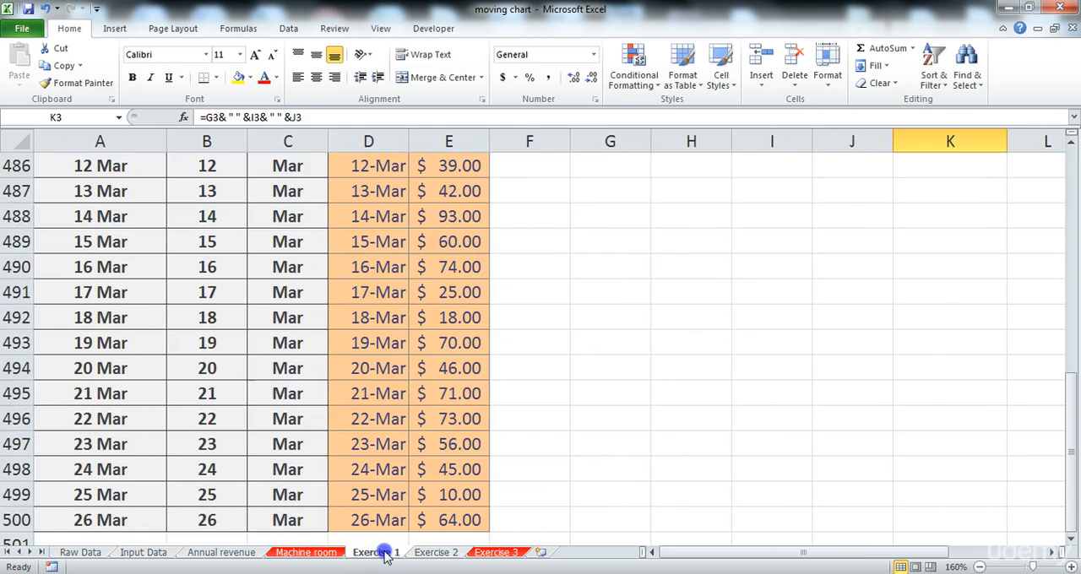
left_click(321, 552)
left_click(223, 553)
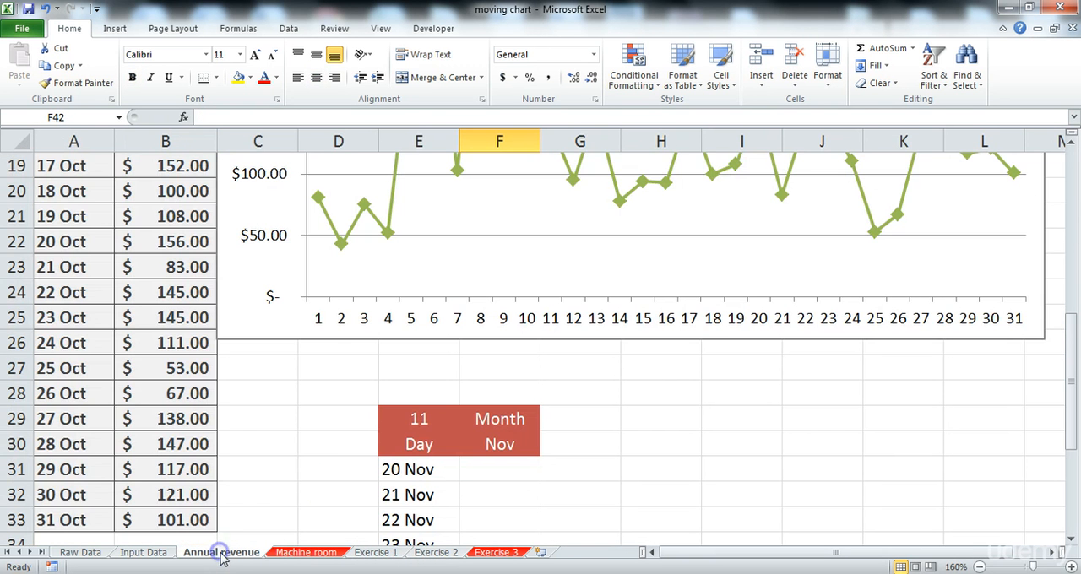
left_click_drag(1063, 307, 1077, 429)
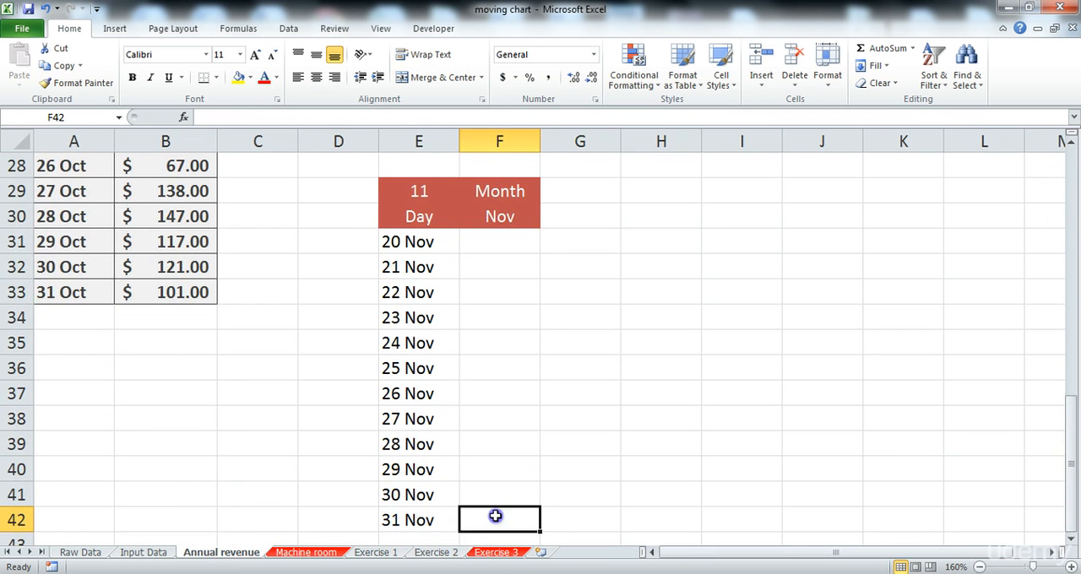
Step: Set the month number in E29 back to 10
left_click(486, 237)
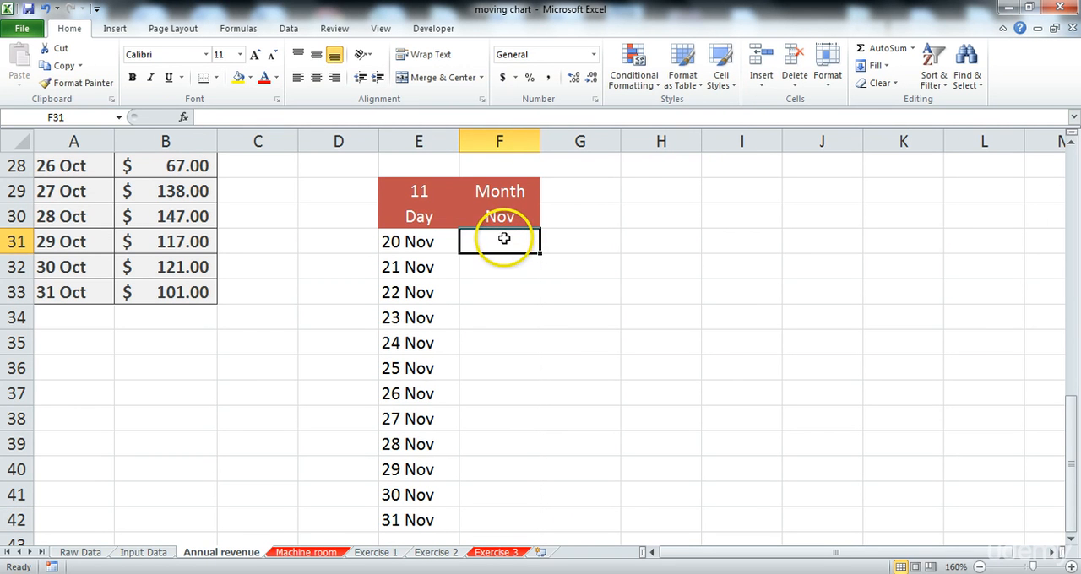
left_click(426, 198)
type("1")
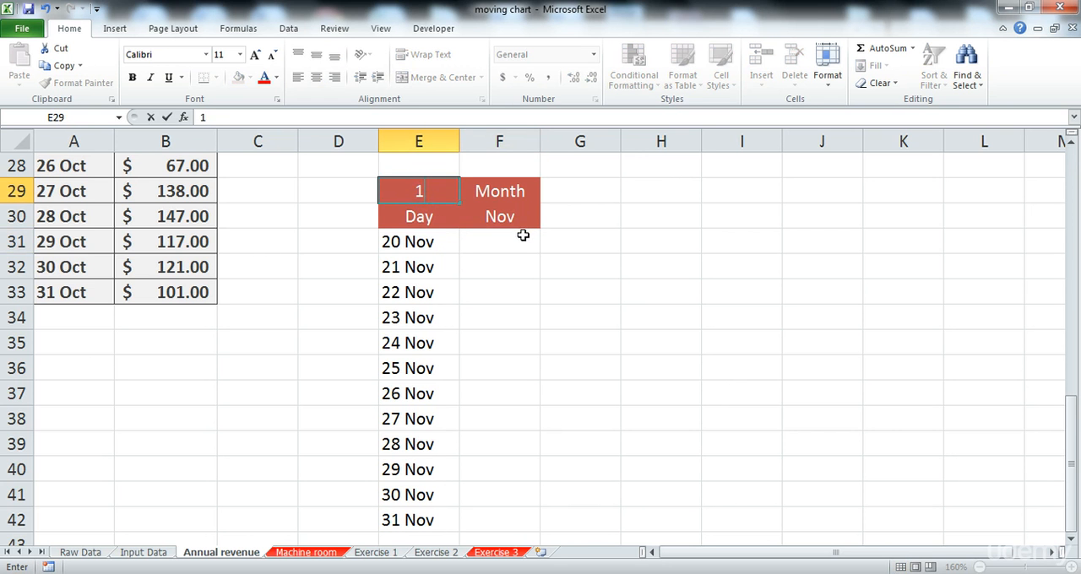
key("Return")
Step: Start a SUMIF formula in F31 with the absolute range 'Exercise 1'!$A$2:$E$500
left_click(499, 252)
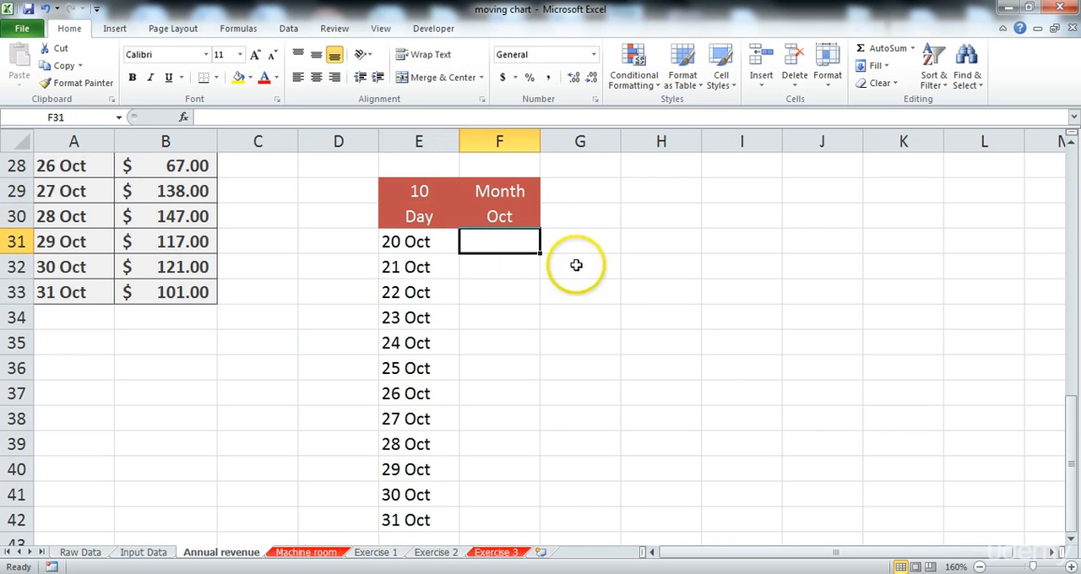
scroll(576, 266, "up", 1)
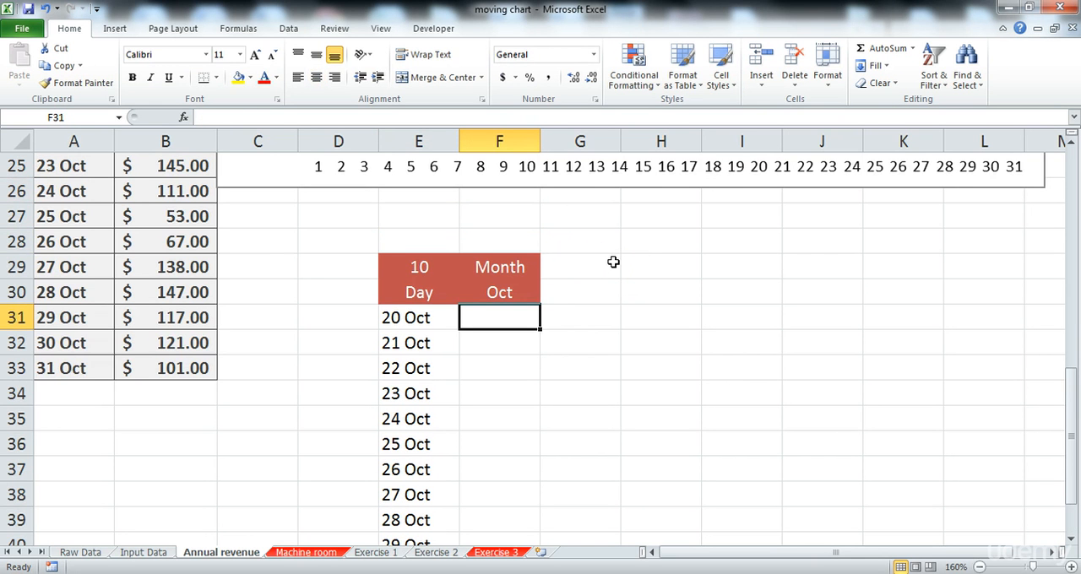
type("=SUMIF")
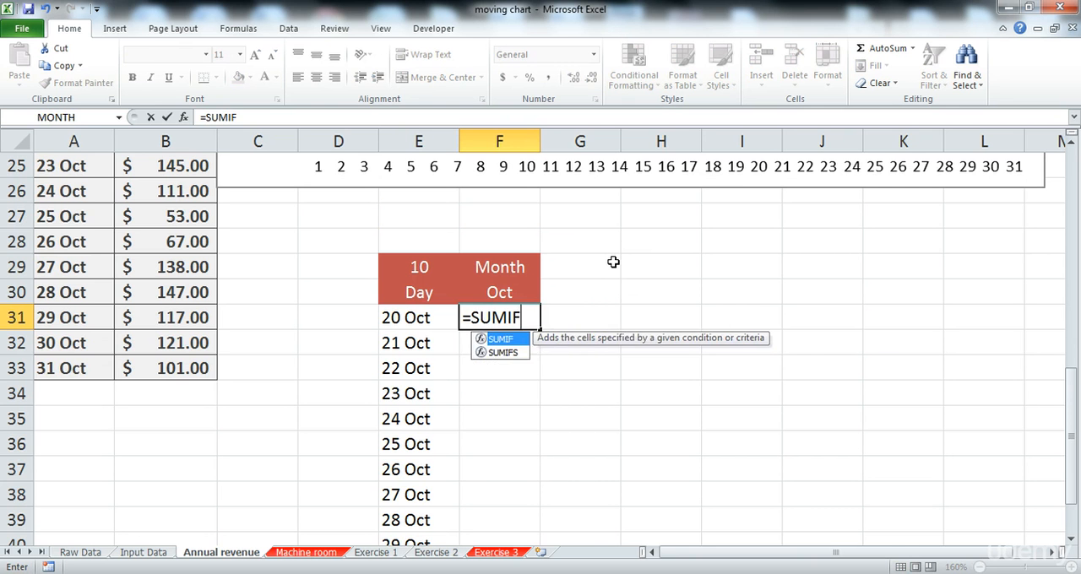
type("(")
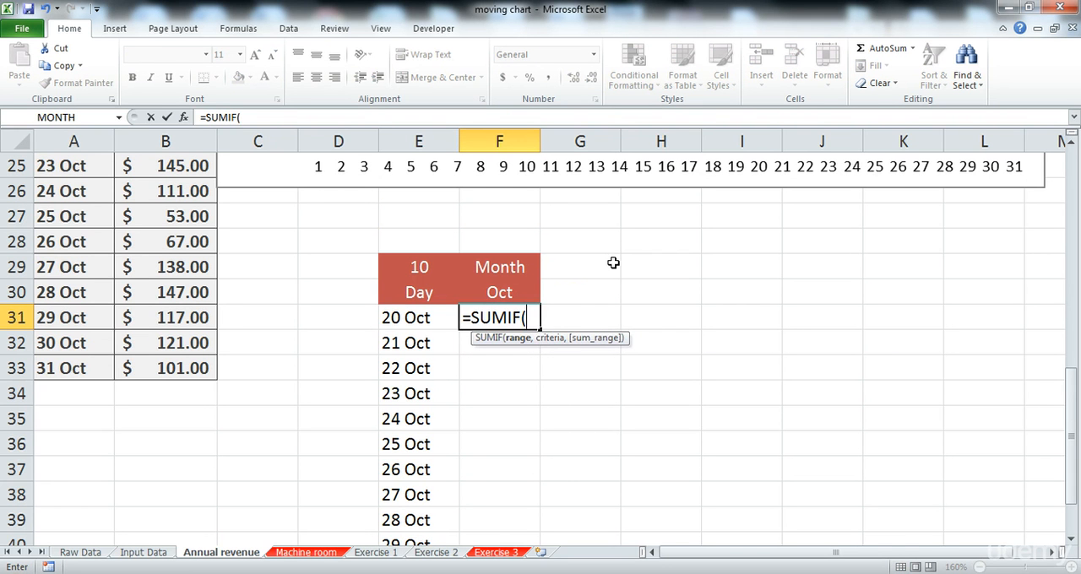
left_click(368, 554)
left_click_drag(448, 520, 50, 178)
left_click_drag(335, 118, 302, 118)
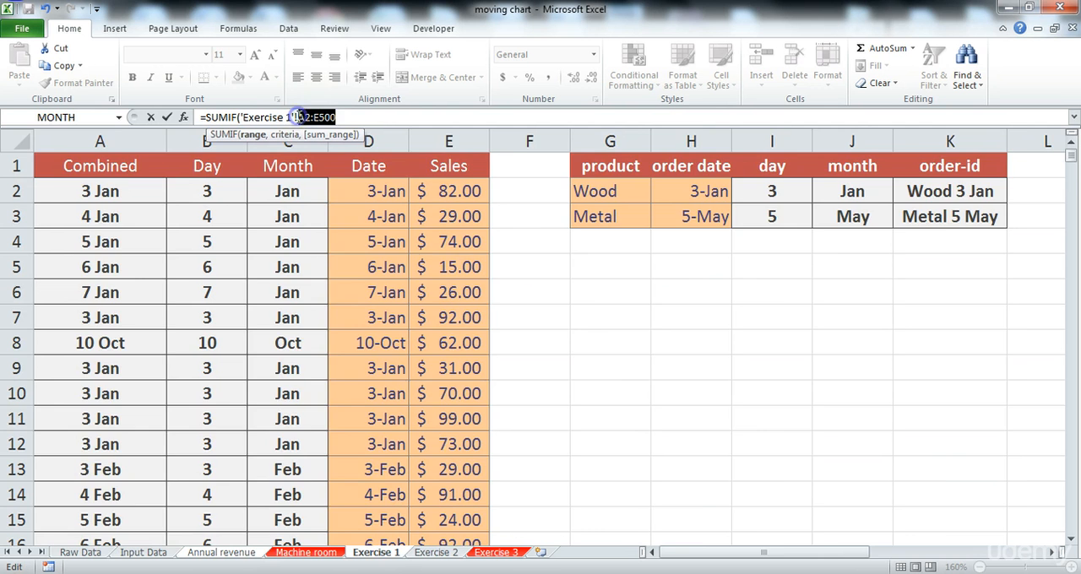
key("F4")
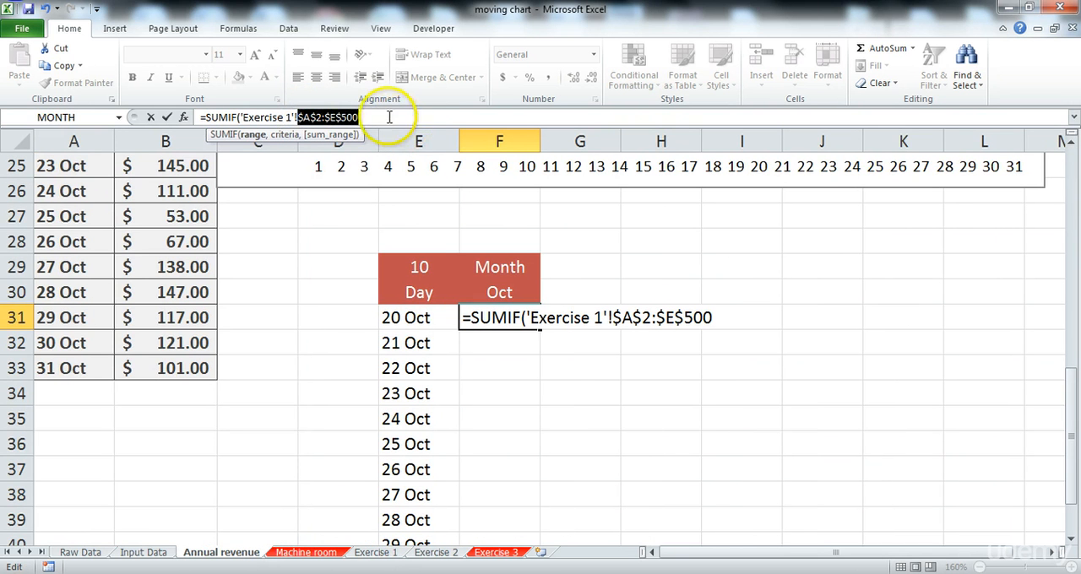
left_click(389, 117)
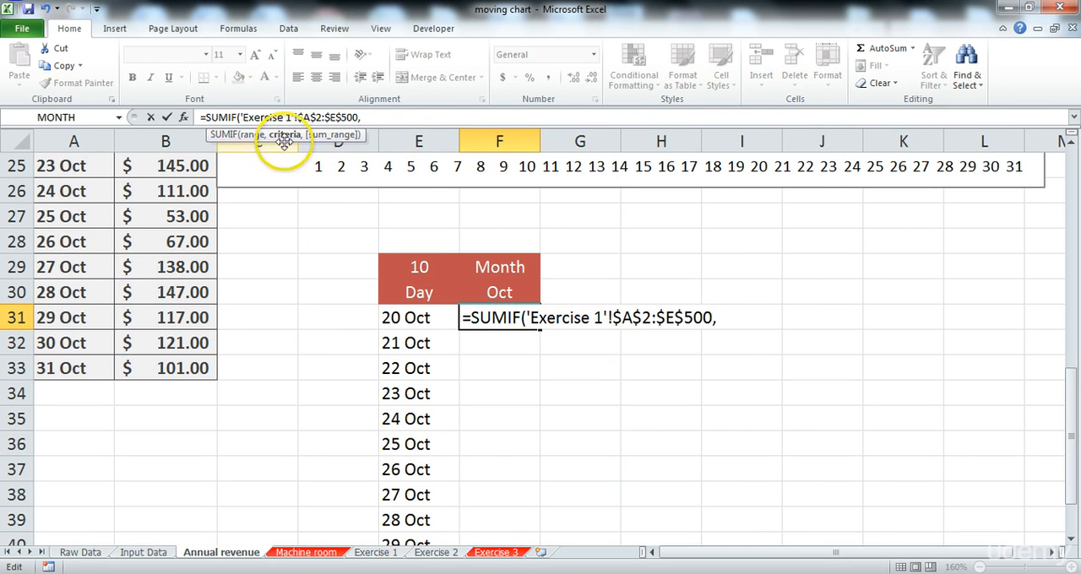
Step: Complete the F31 SUMIF with E31 as the criteria and 'Exercise 1'!$E$2:$E$500 as the absolute sum range
left_click(417, 318)
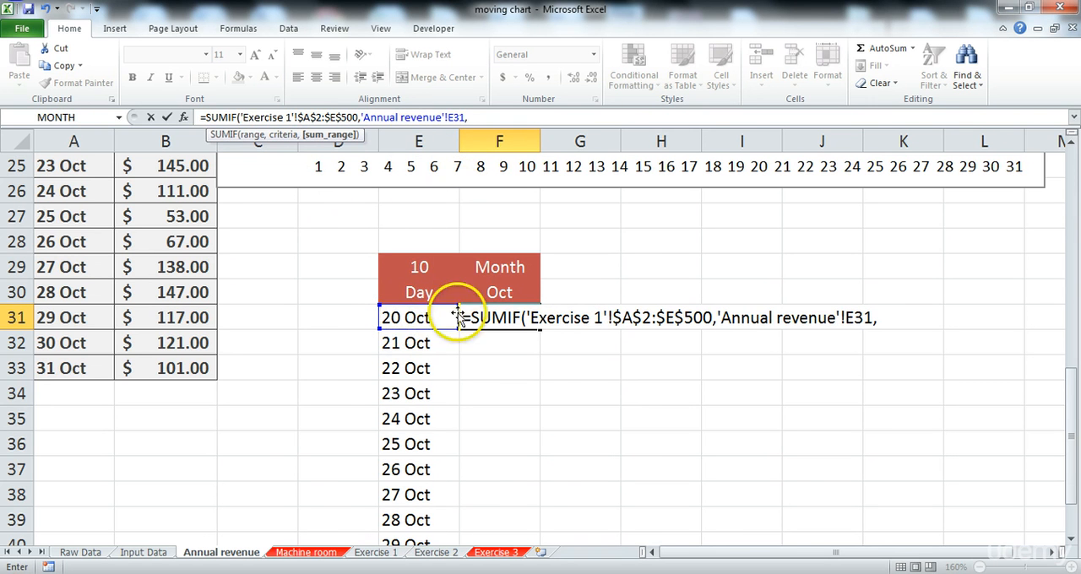
type(",")
left_click(371, 554)
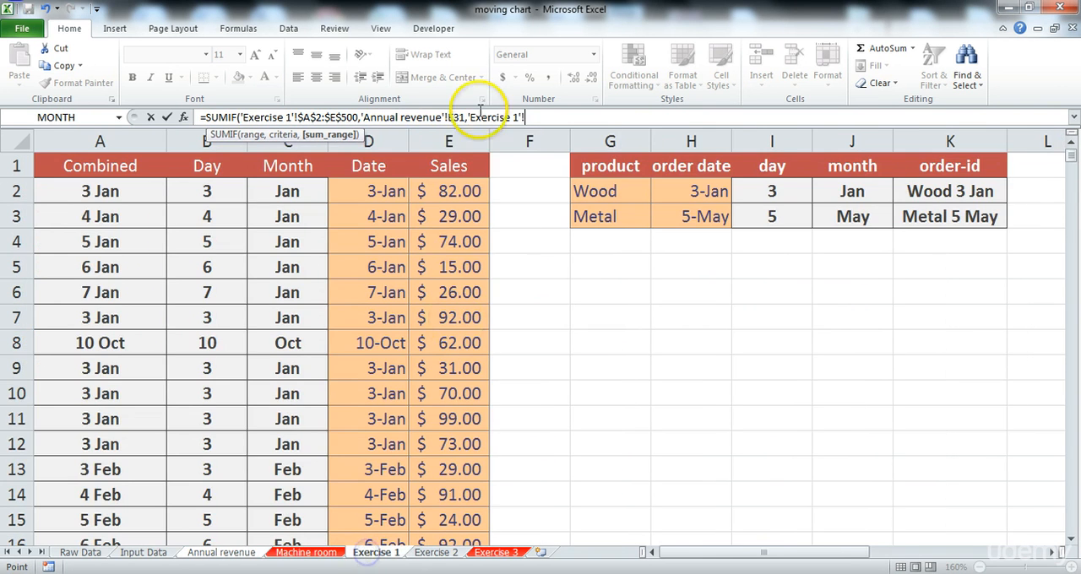
mouse_move(469, 494)
left_mouse_down()
mouse_move(469, 541)
mouse_move(469, 499)
mouse_move(451, 492)
left_mouse_up()
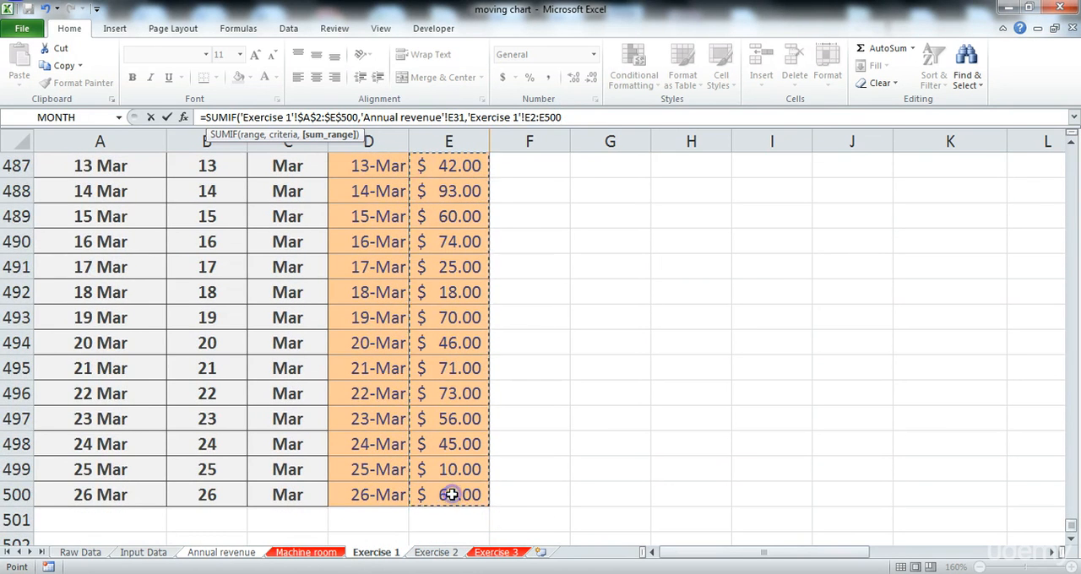
left_click_drag(562, 117, 524, 116)
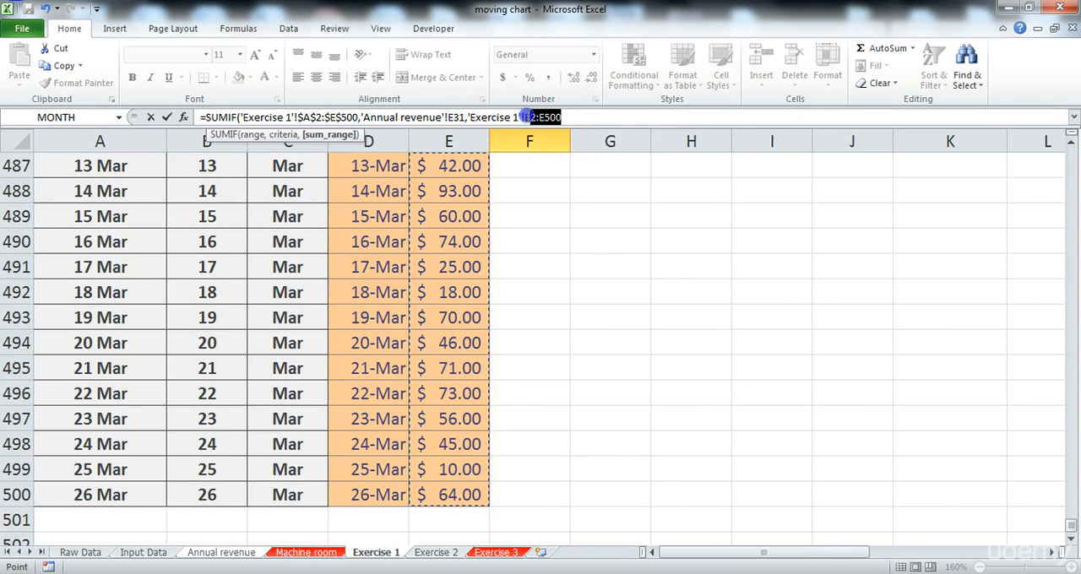
key("F4")
key("Return")
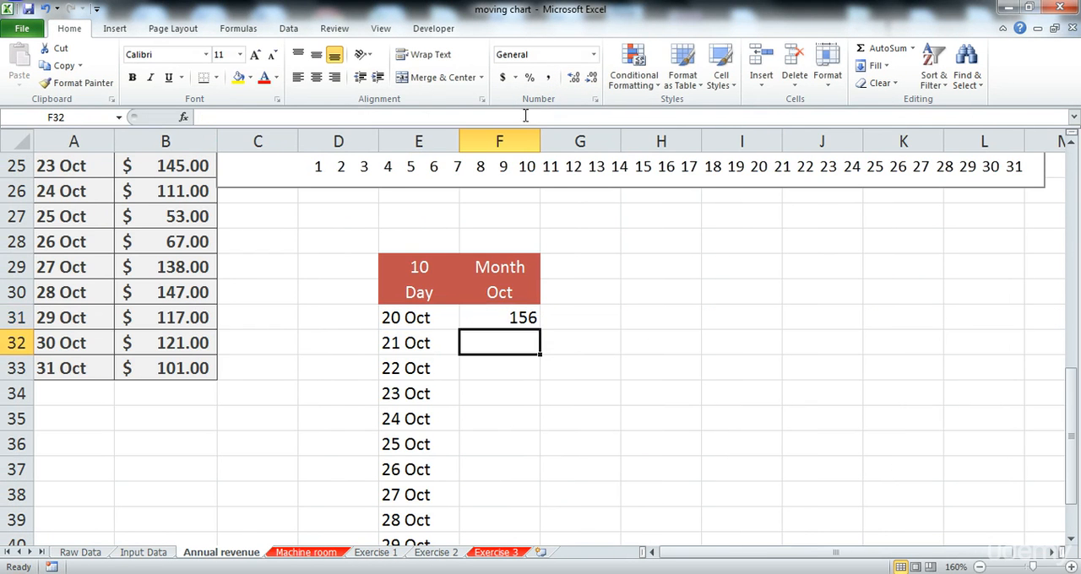
Step: Fill the SUMIF formula from F31 down to F42 and apply the dollar Accounting format to the results
left_click(504, 318)
scroll(515, 316, "down", 1)
scroll(524, 314, "up", 1)
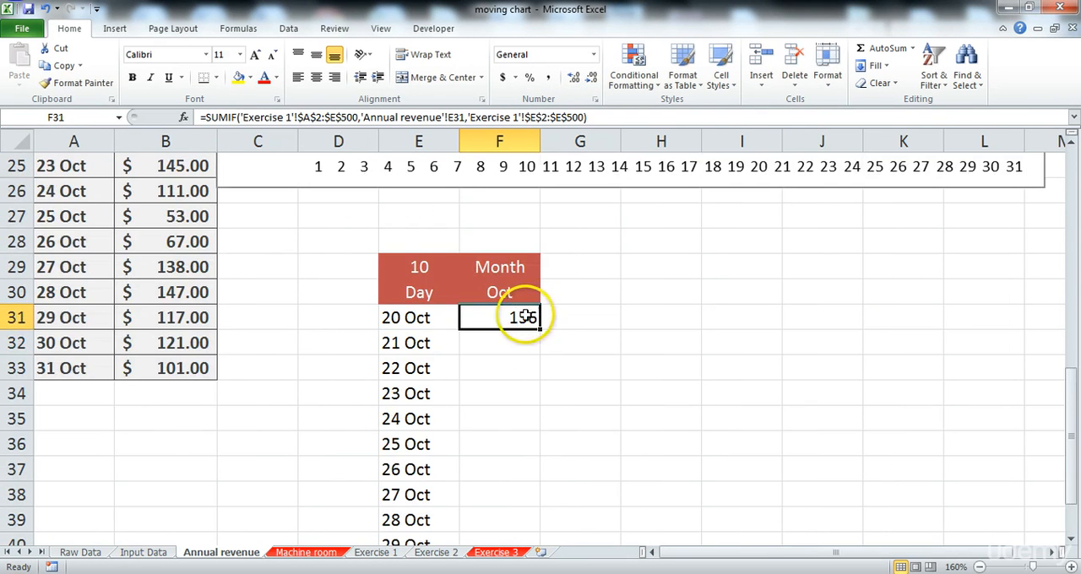
scroll(507, 325, "down", 1)
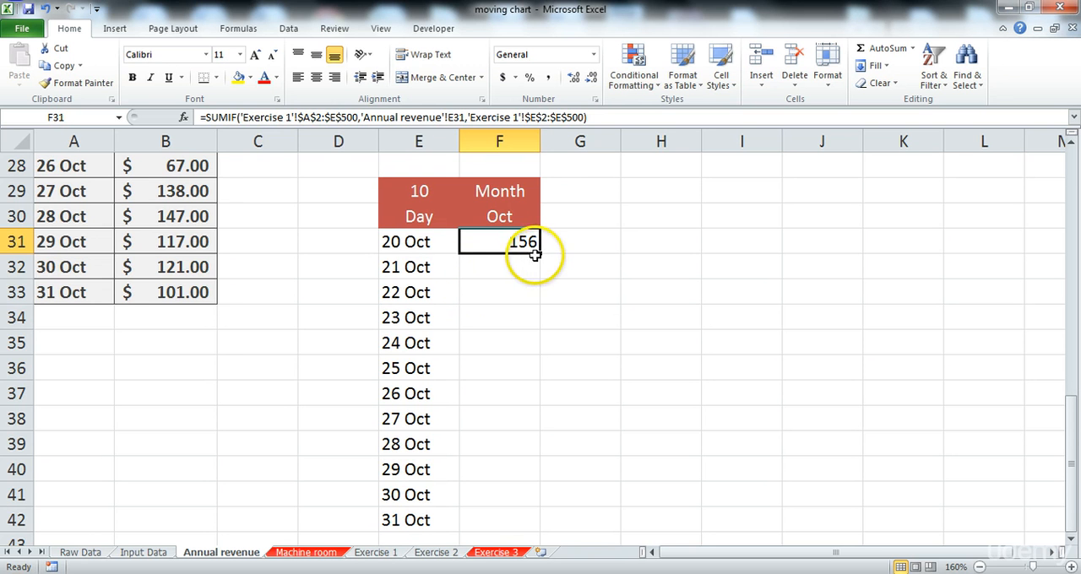
left_click_drag(539, 253, 494, 499)
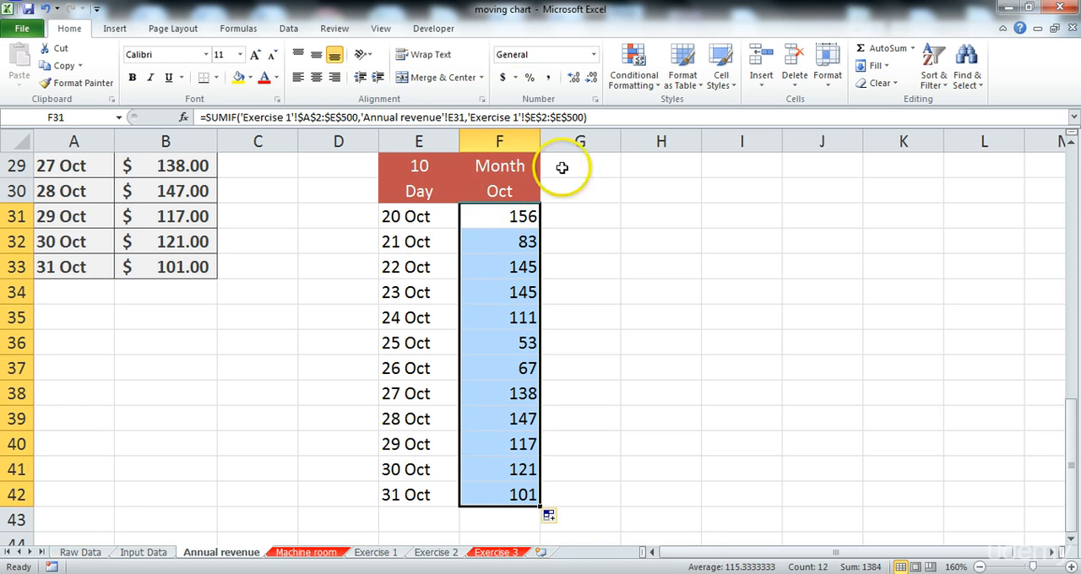
left_click(503, 81)
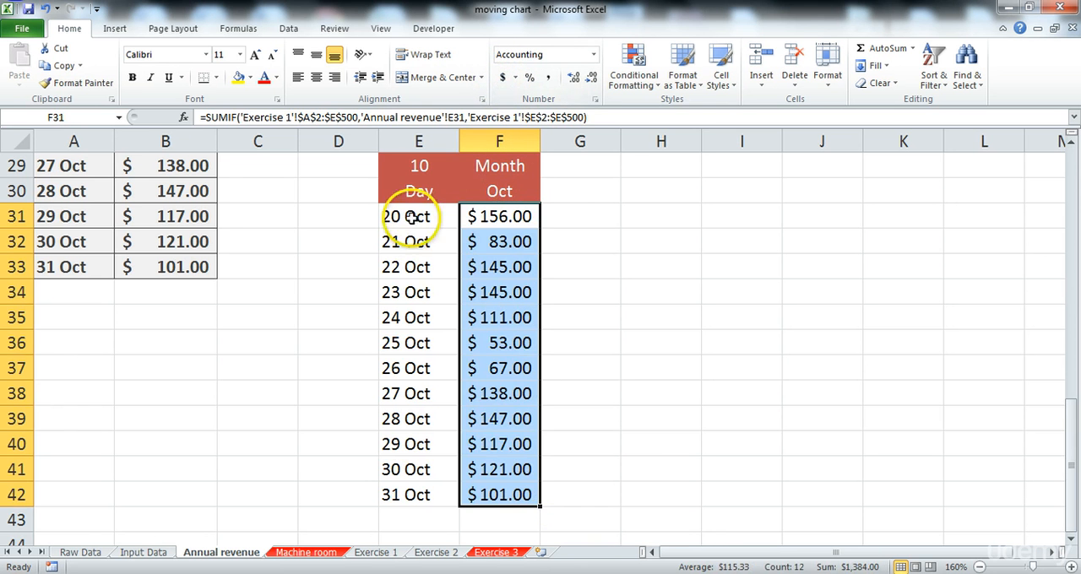
Step: Apply the Output cell style to E31:F42 and center the cell contents
left_click_drag(406, 217, 519, 495)
left_click(721, 76)
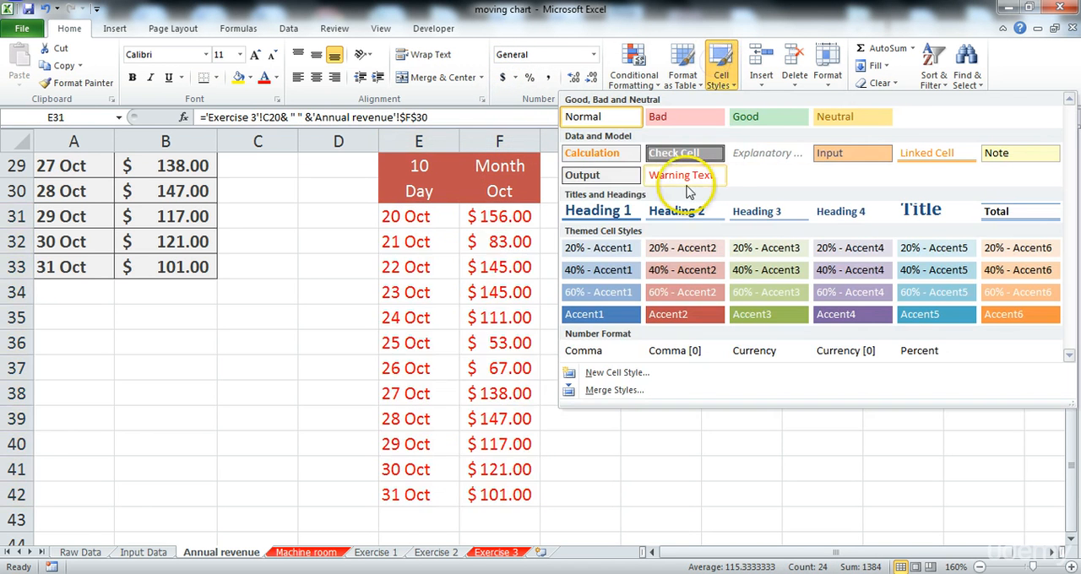
left_click(613, 175)
scroll(642, 270, "up", 2)
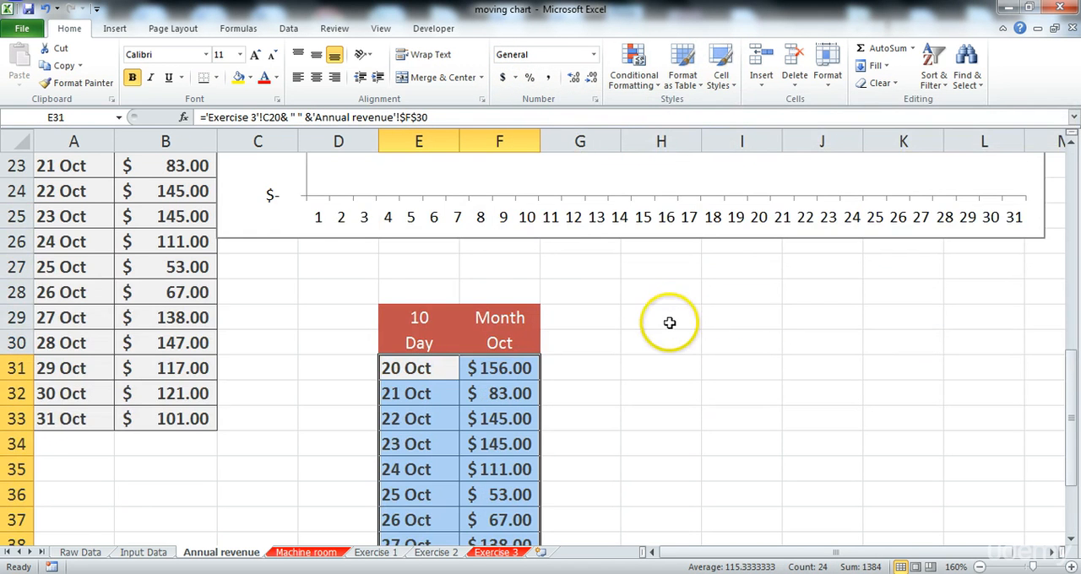
left_click(316, 77)
scroll(582, 296, "down", 1)
Step: Insert an empty doughnut chart on the Annual revenue sheet, starting from a blank cell outside the table
left_click(629, 241)
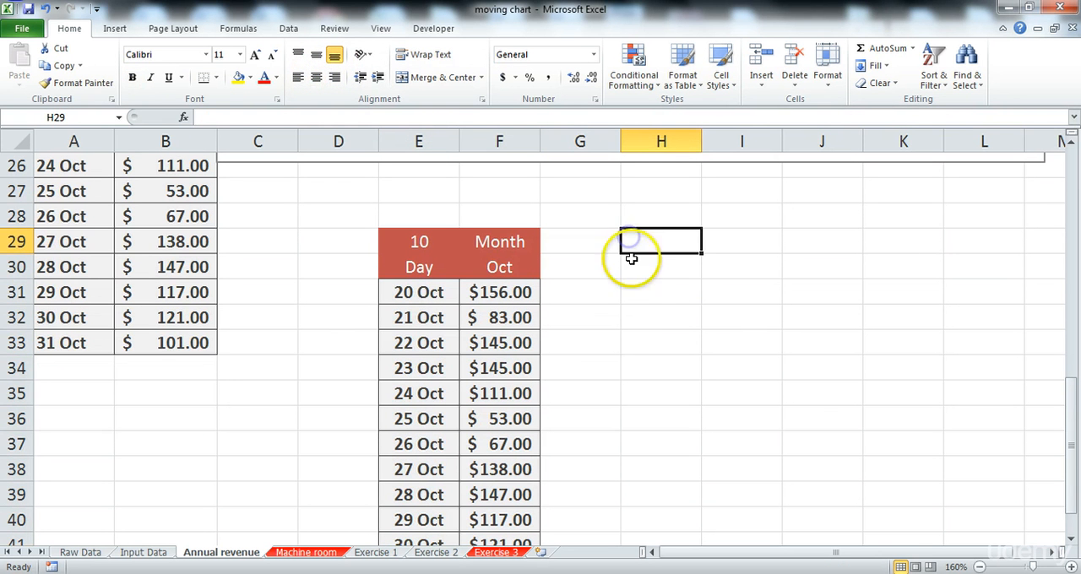
left_click(651, 268)
left_click(648, 289)
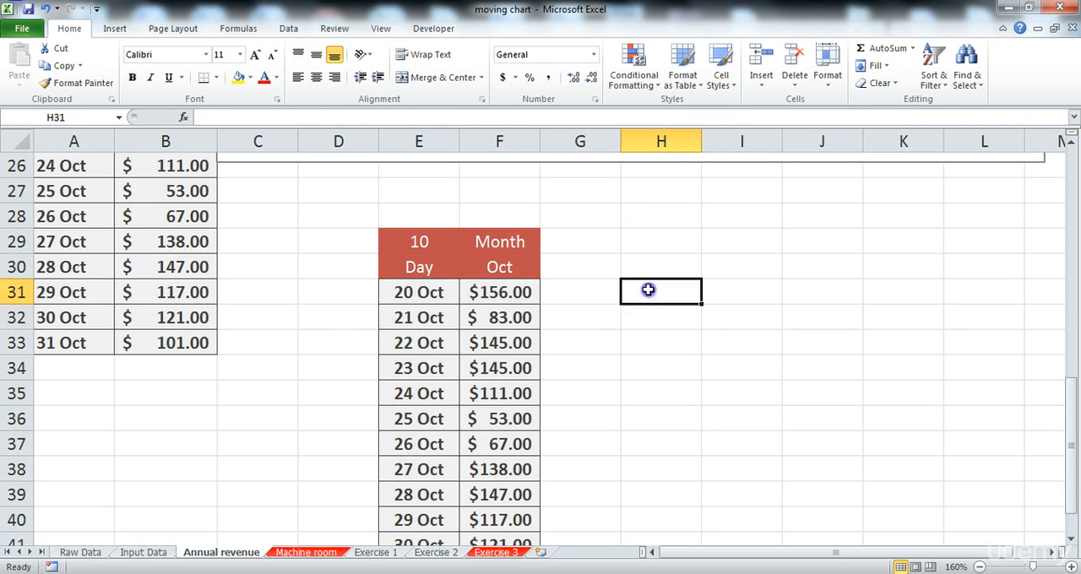
left_click(115, 29)
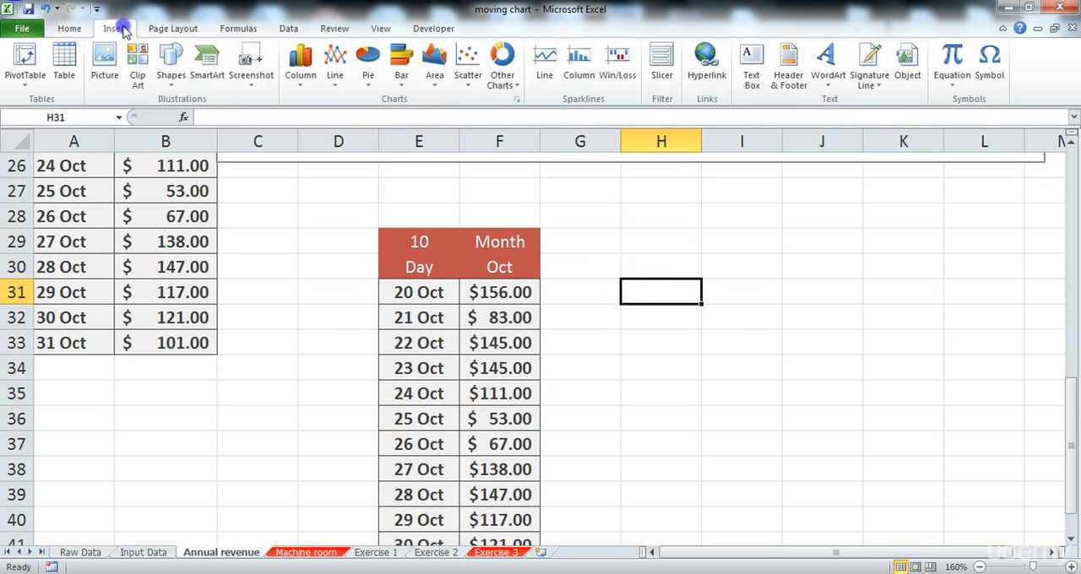
left_click(501, 73)
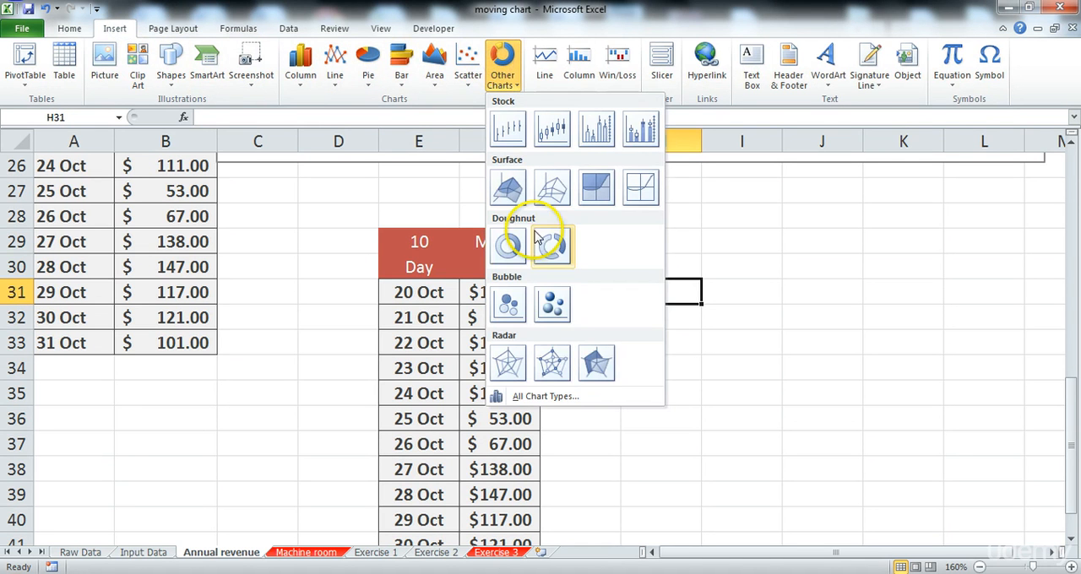
left_click(514, 247)
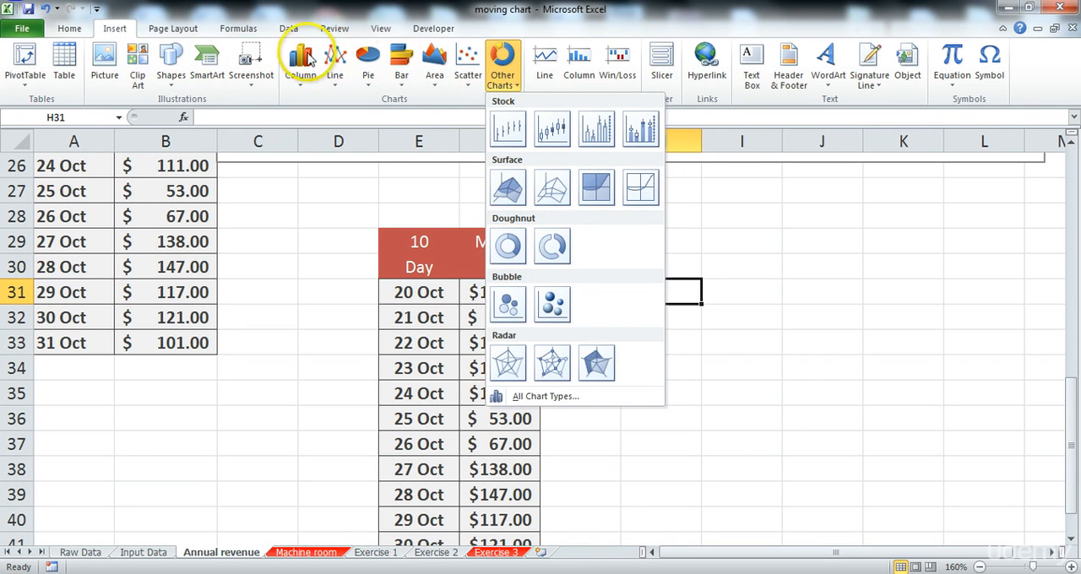
left_click(514, 246)
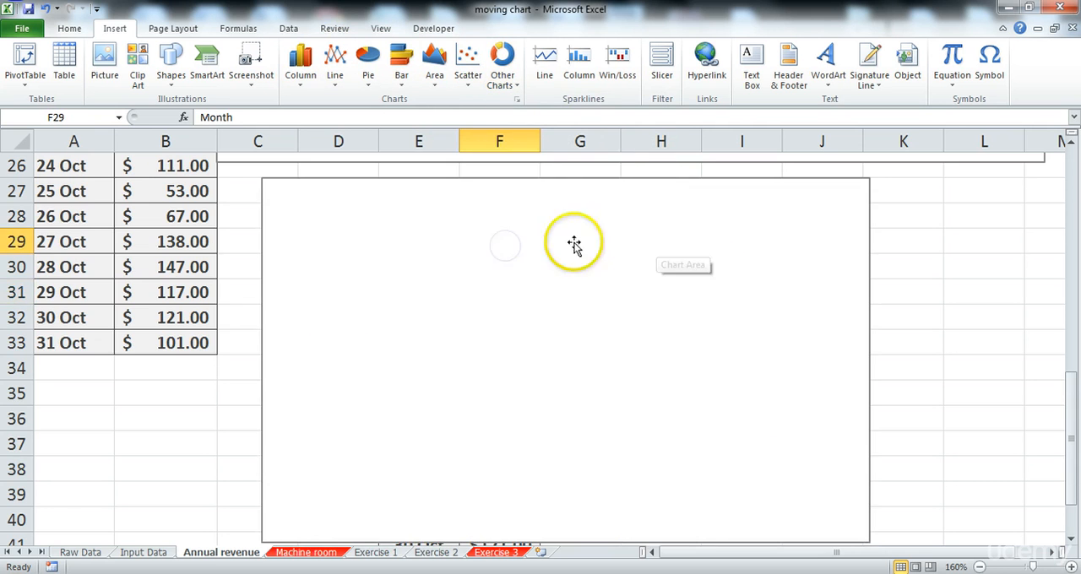
Step: Shrink the empty chart and place it beside the day table, spanning about columns G to K and rows 32 to 42
scroll(572, 242, "down", 1)
left_click(827, 437)
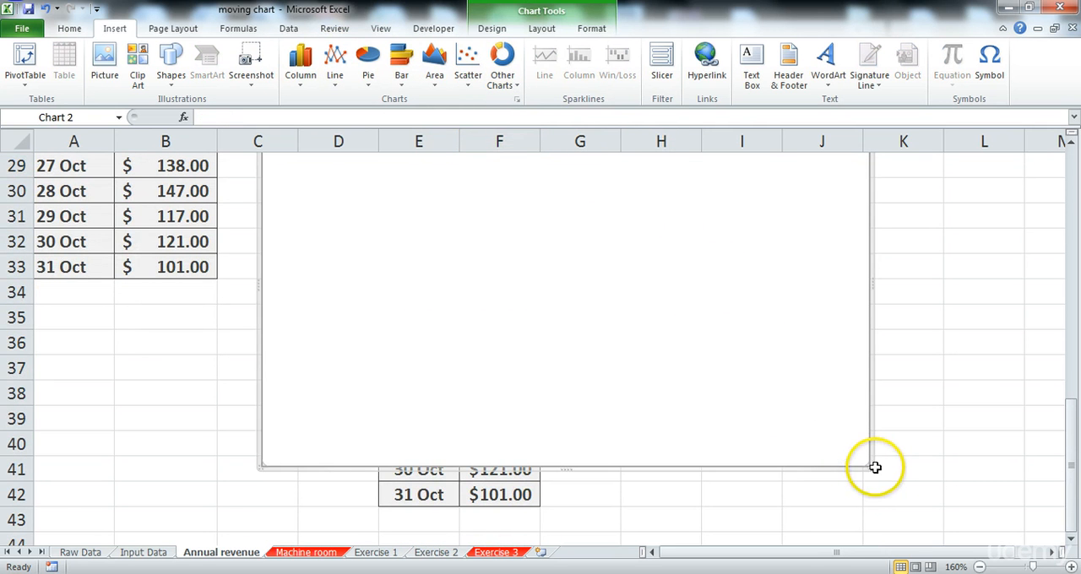
left_click_drag(870, 467, 586, 284)
left_click_drag(466, 194, 794, 376)
left_click_drag(746, 403, 741, 451)
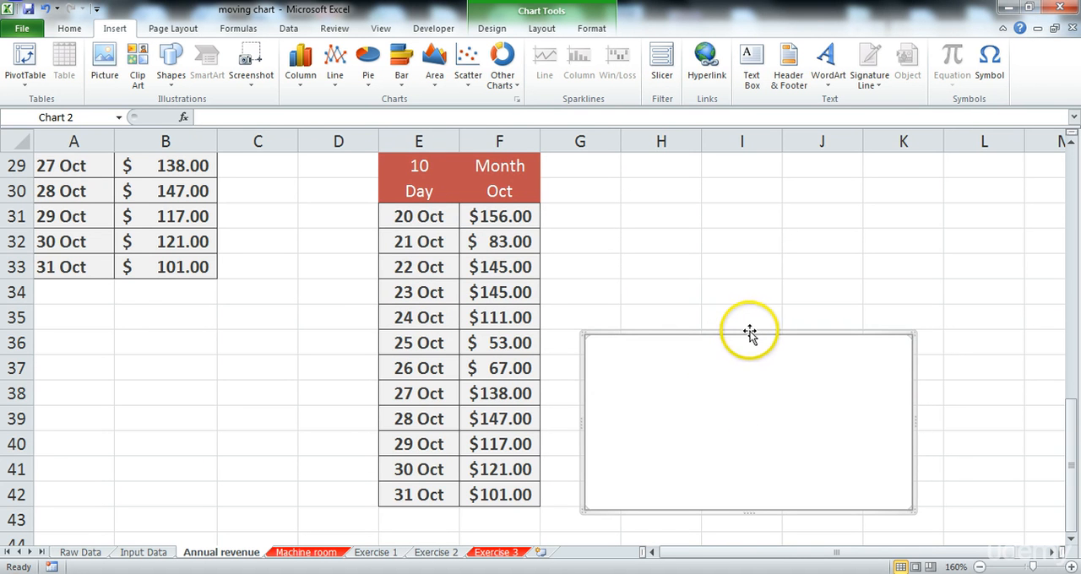
left_click_drag(749, 331, 743, 244)
scroll(698, 329, "up", 2)
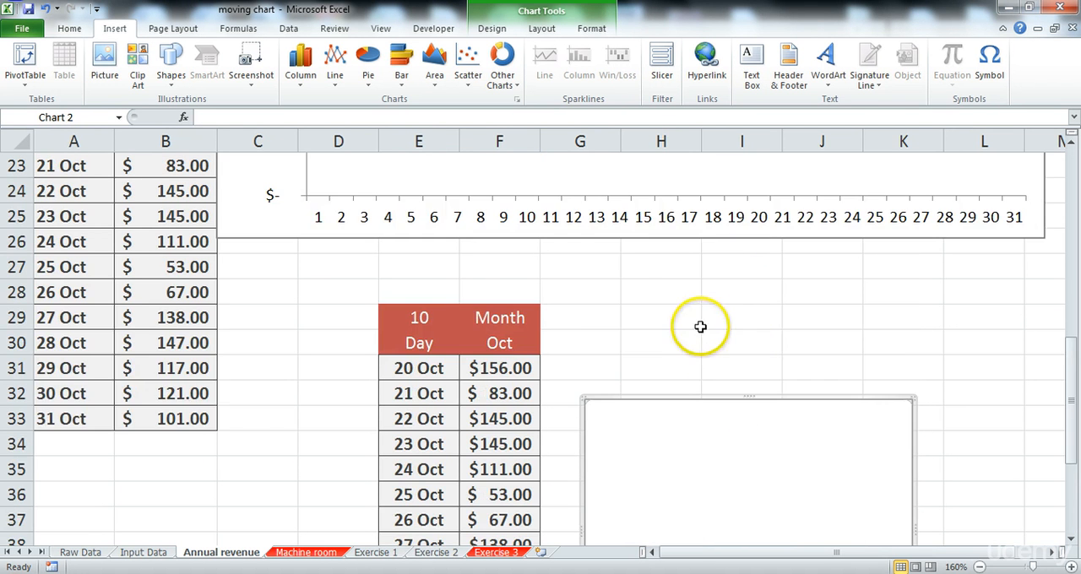
scroll(706, 334, "down", 1)
scroll(706, 334, "up", 4)
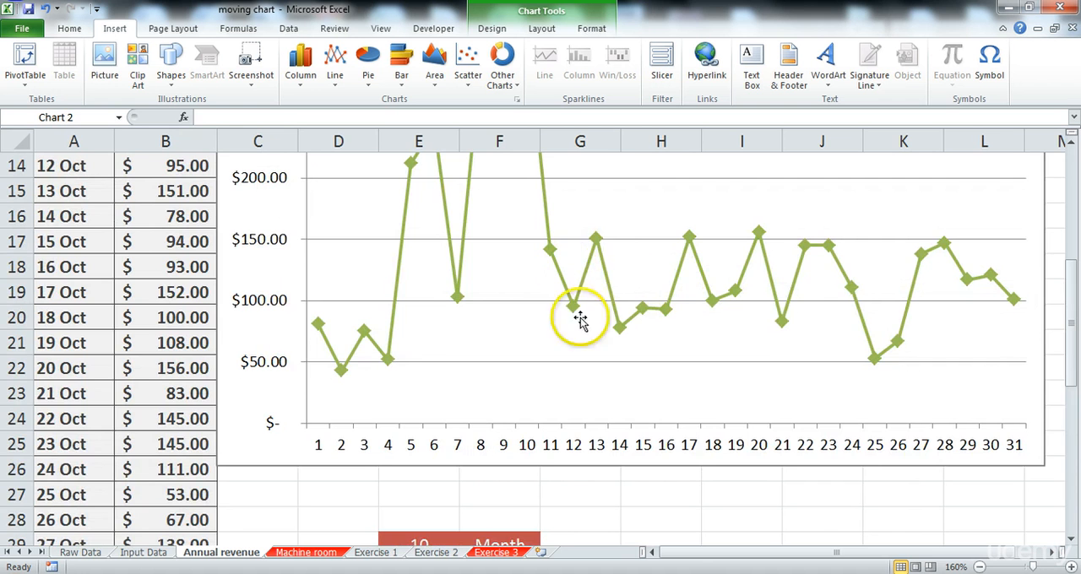
scroll(574, 314, "down", 6)
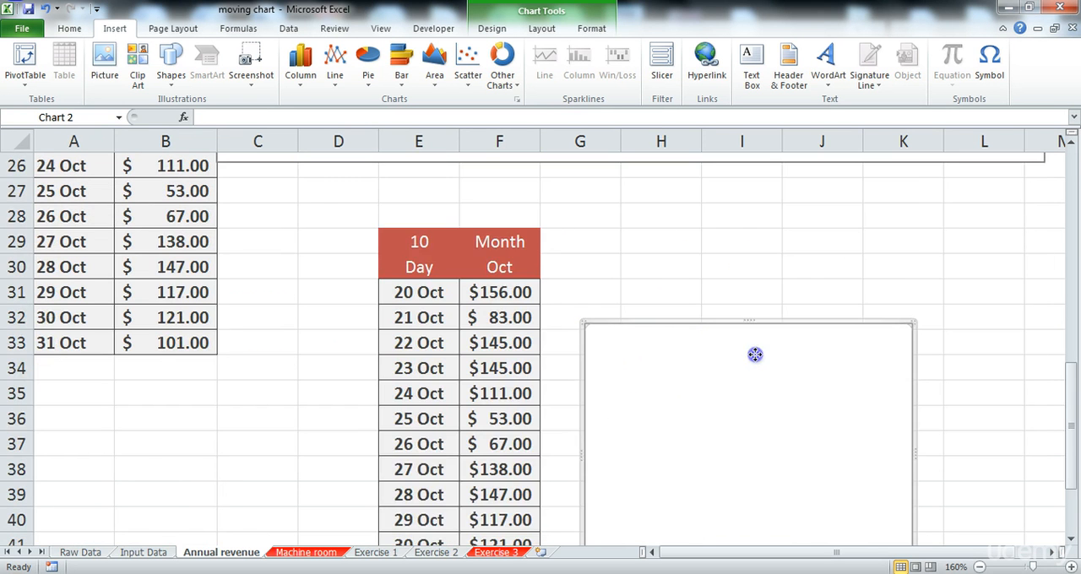
scroll(678, 329, "up", 1)
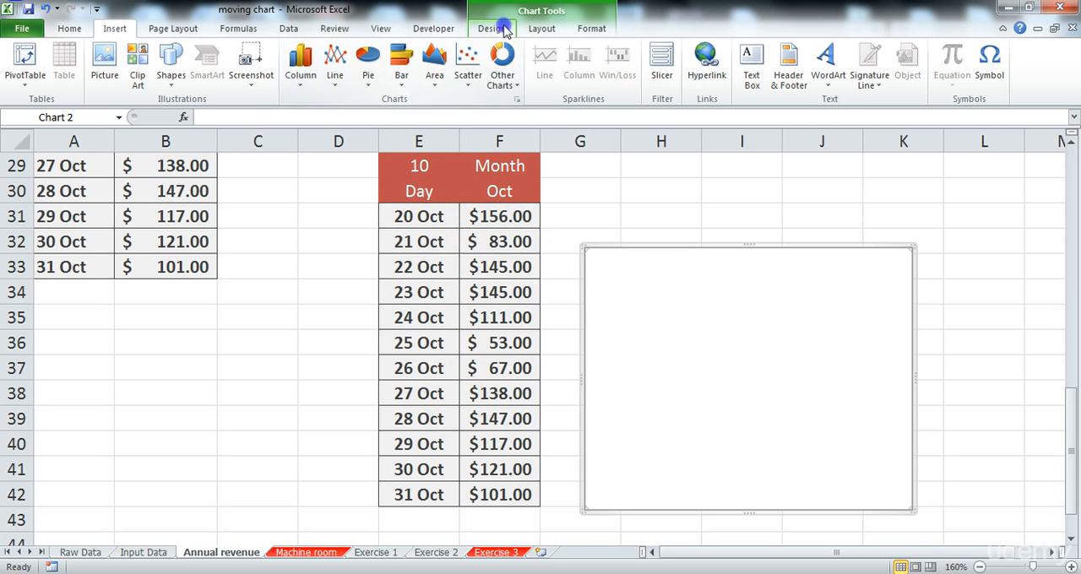
left_click(541, 28)
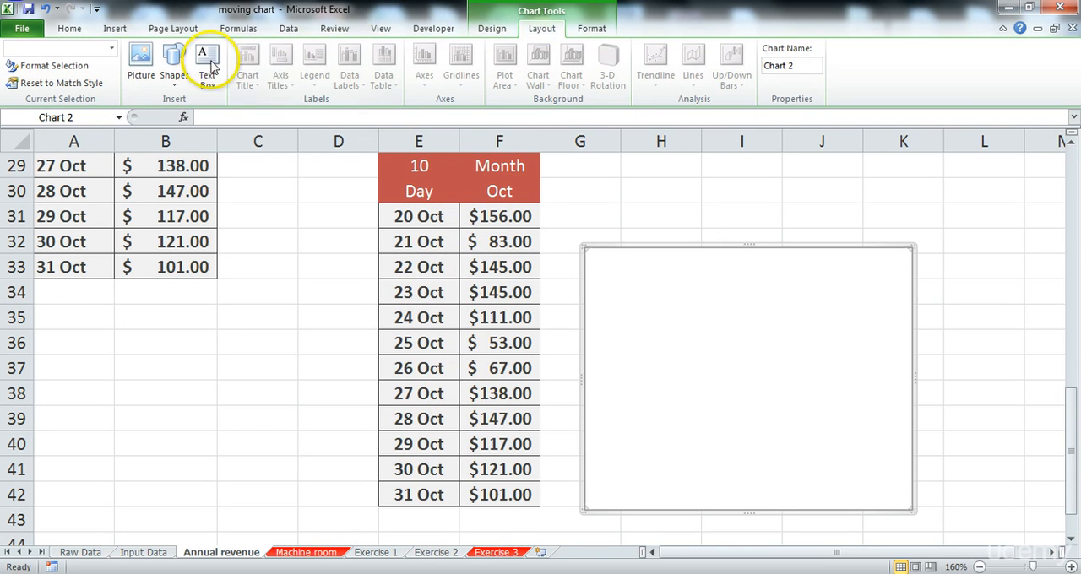
left_click(703, 322)
Step: Add a data series to the empty doughnut chart using F31:F42 of the Annual revenue sheet as its values
left_click(493, 29)
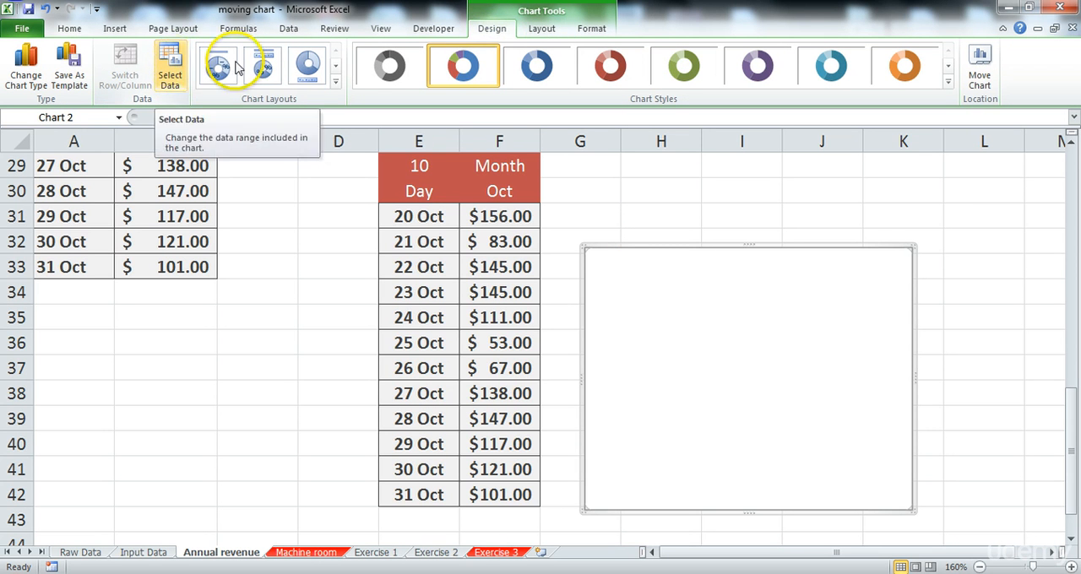
left_click(168, 66)
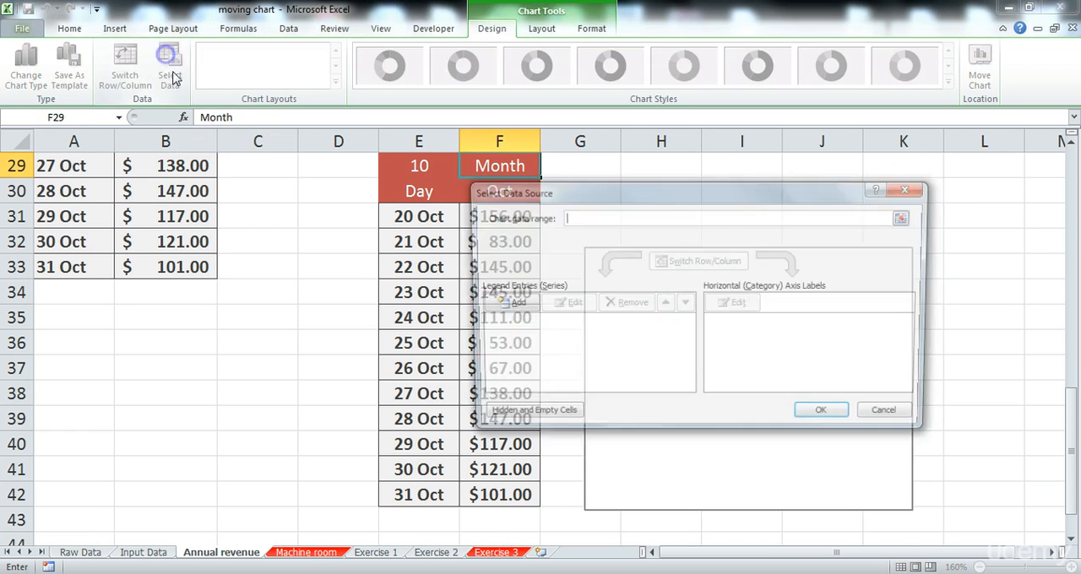
left_click_drag(630, 191, 749, 193)
left_click(625, 305)
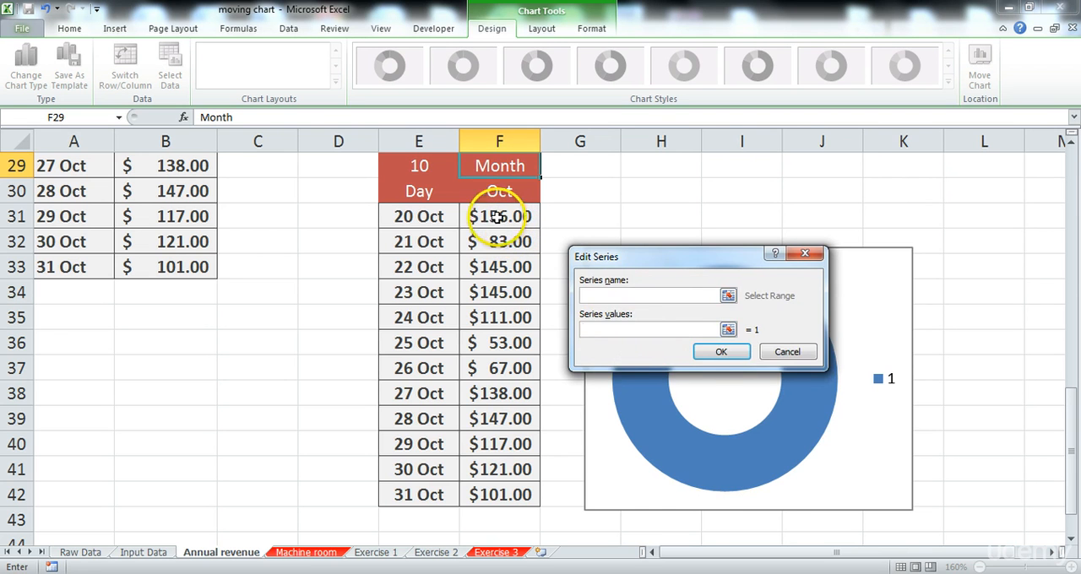
left_click_drag(498, 217, 500, 491)
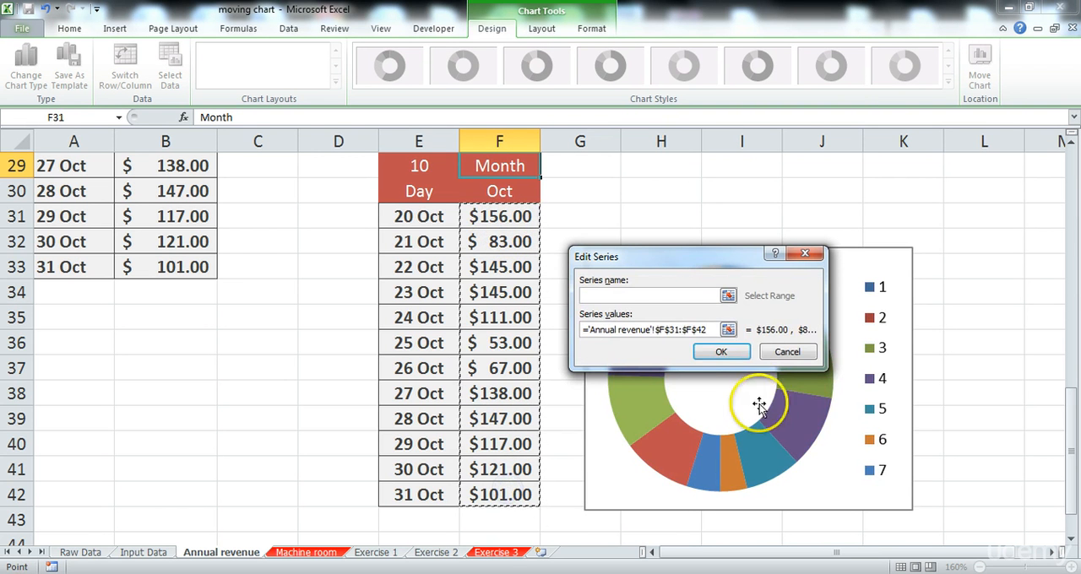
left_click(720, 351)
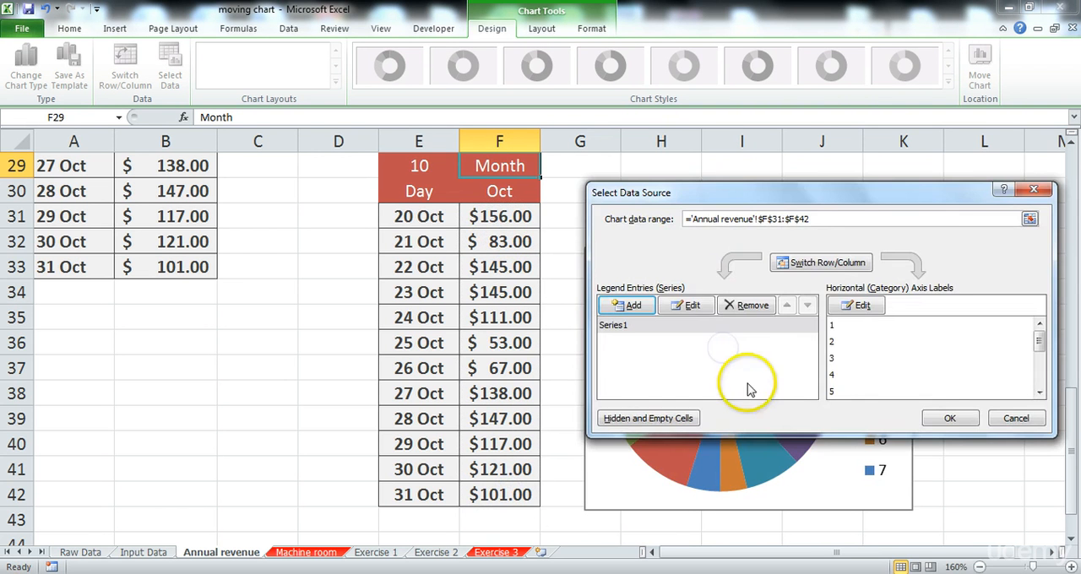
left_click(950, 418)
Step: Delete the legend from the doughnut chart
left_click(873, 389)
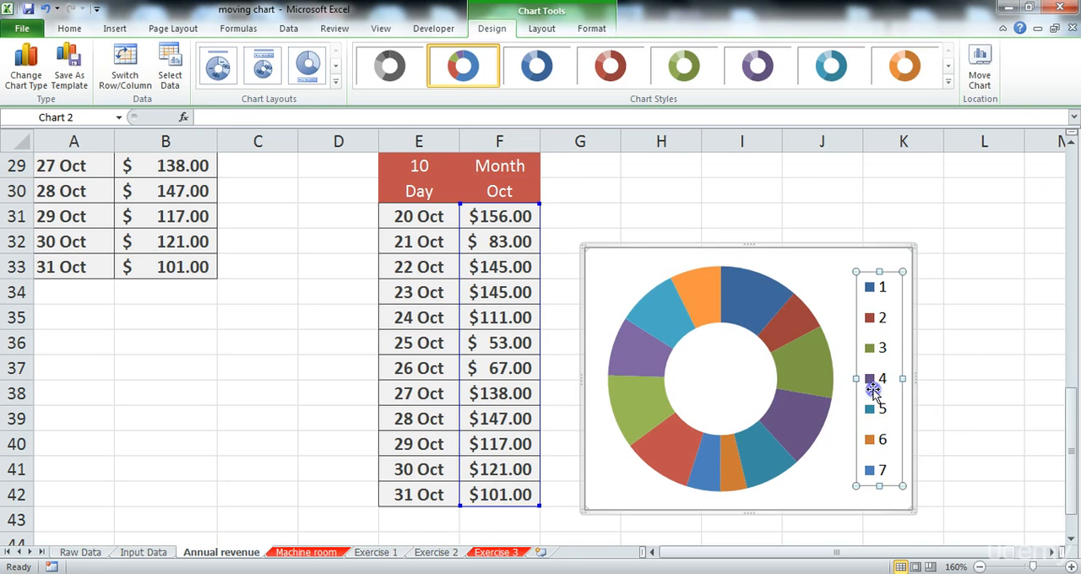
key("Delete")
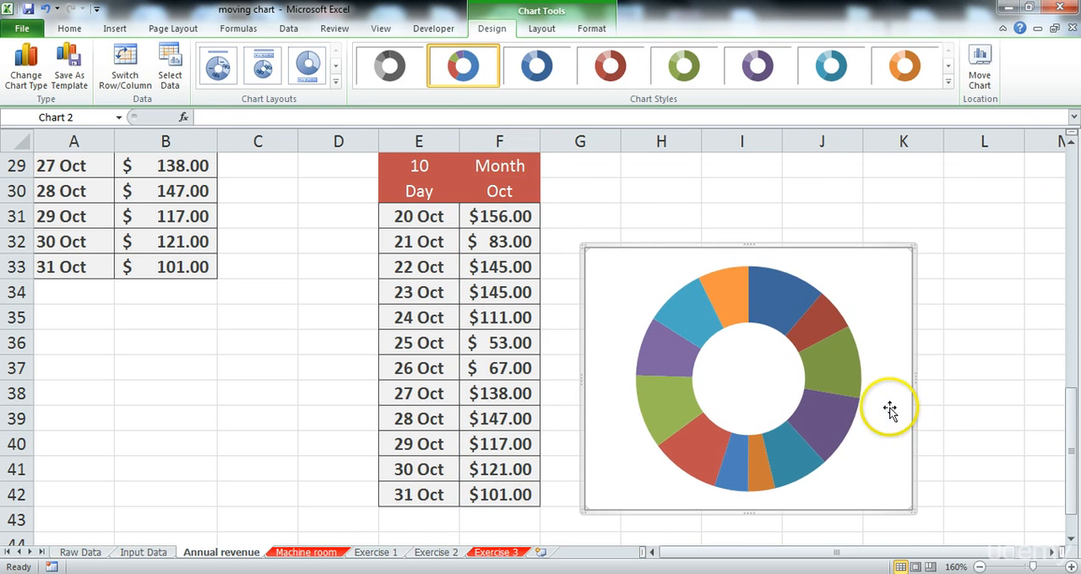
left_click(849, 297)
left_click(873, 258)
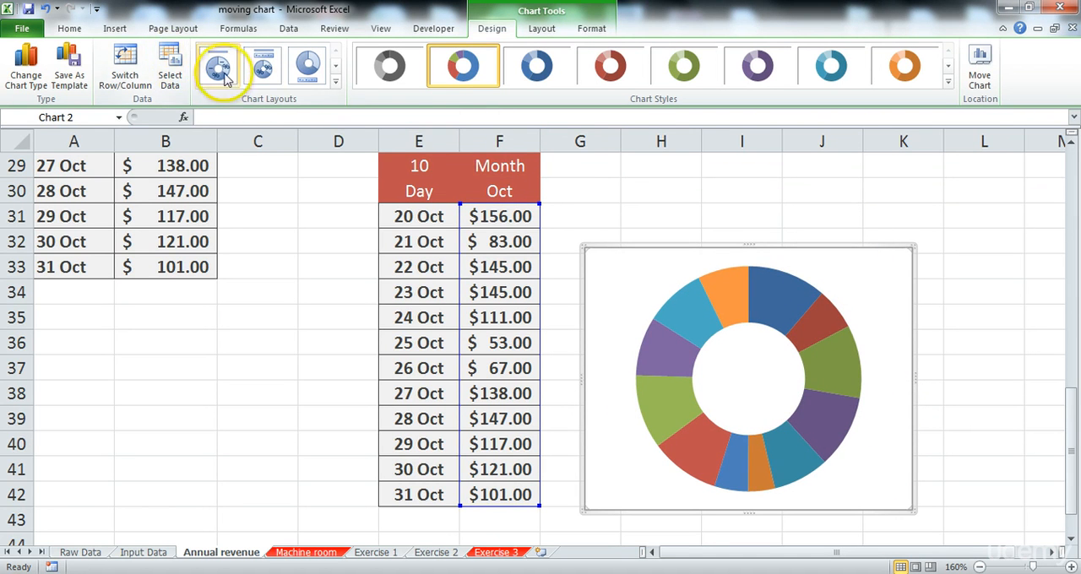
Step: Add a title above the doughnut chart and link it to the month name in cell F30
left_click(539, 30)
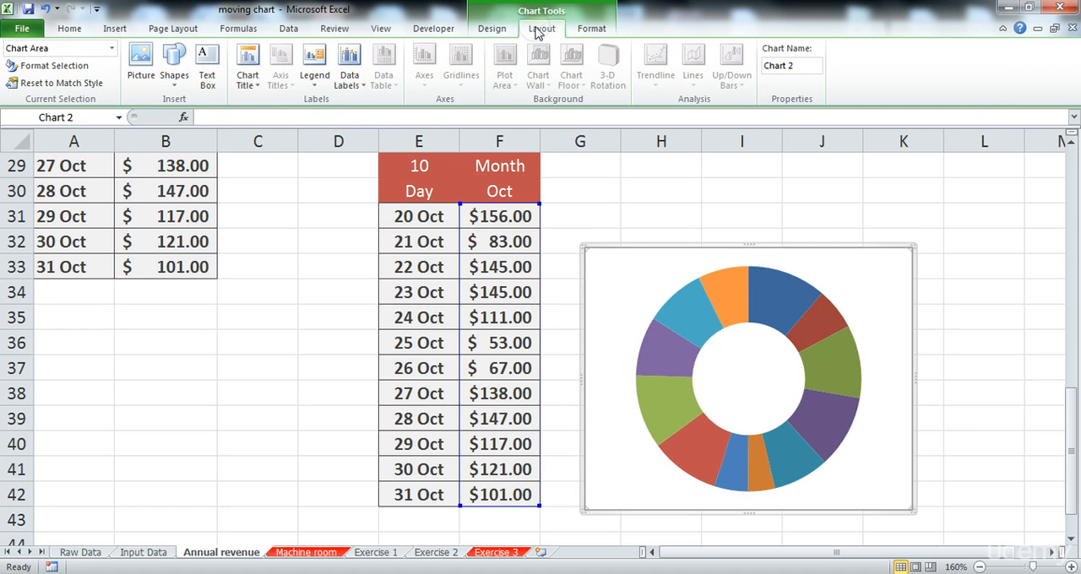
left_click(247, 78)
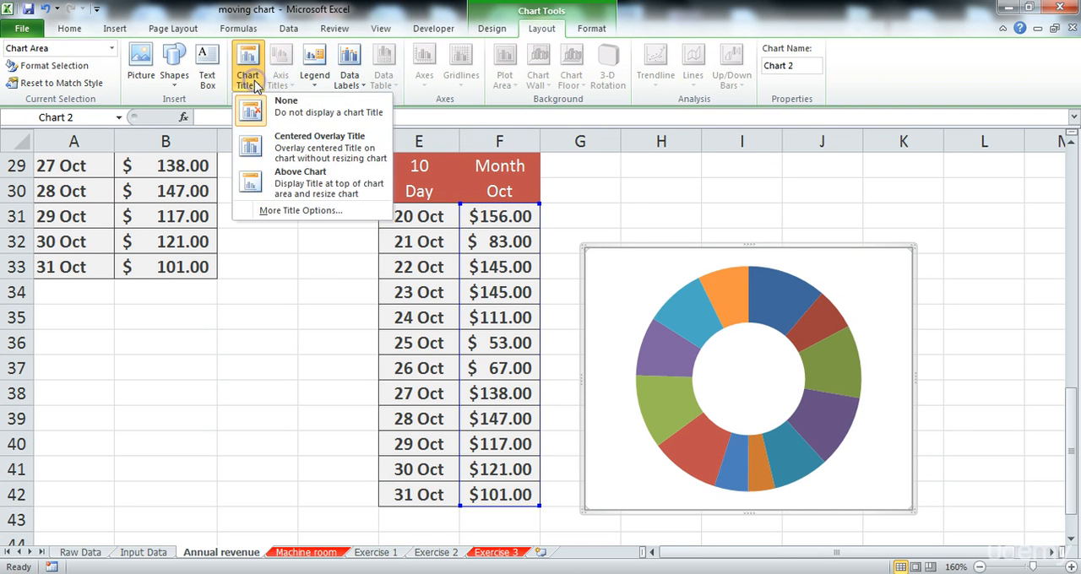
left_click(297, 188)
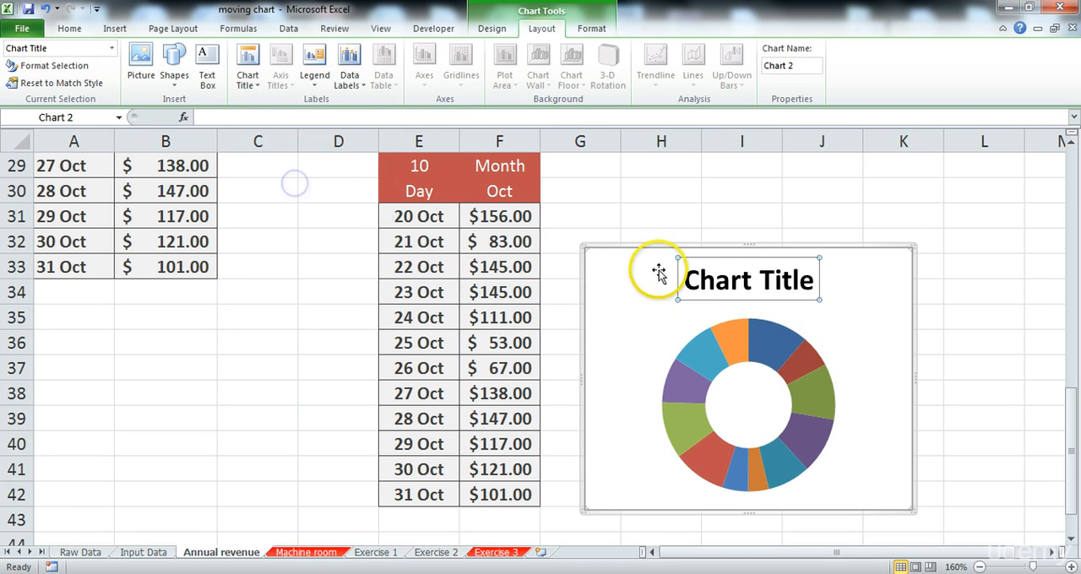
left_click_drag(809, 280, 655, 285)
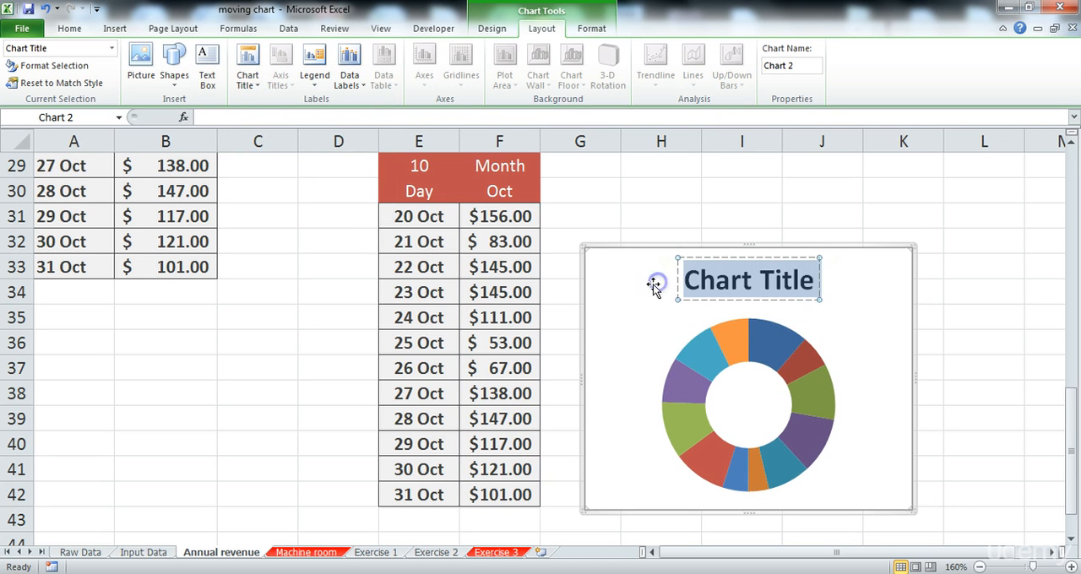
left_click(269, 118)
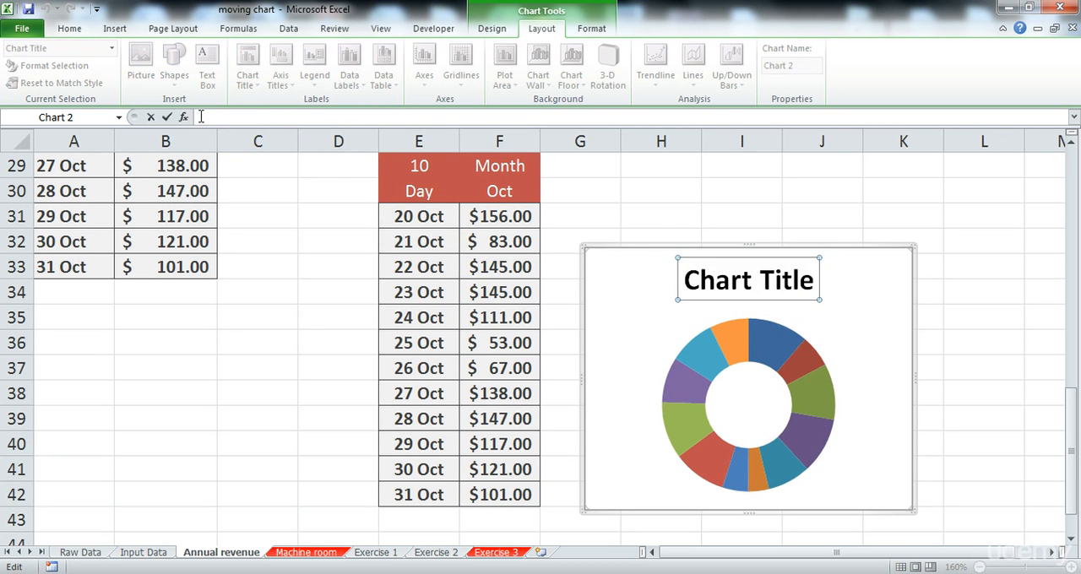
type("=")
left_click(487, 195)
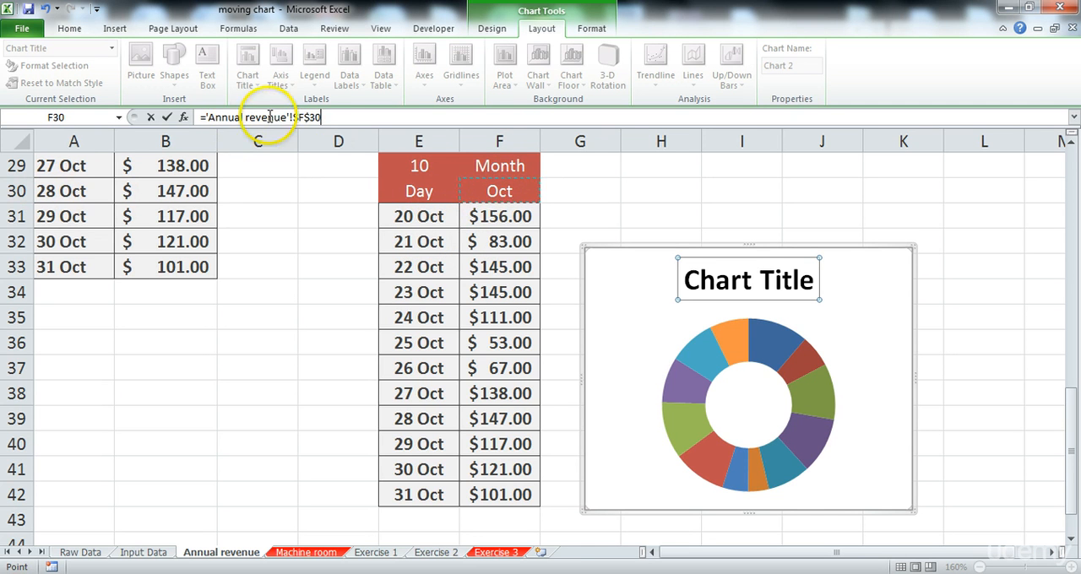
key("Return")
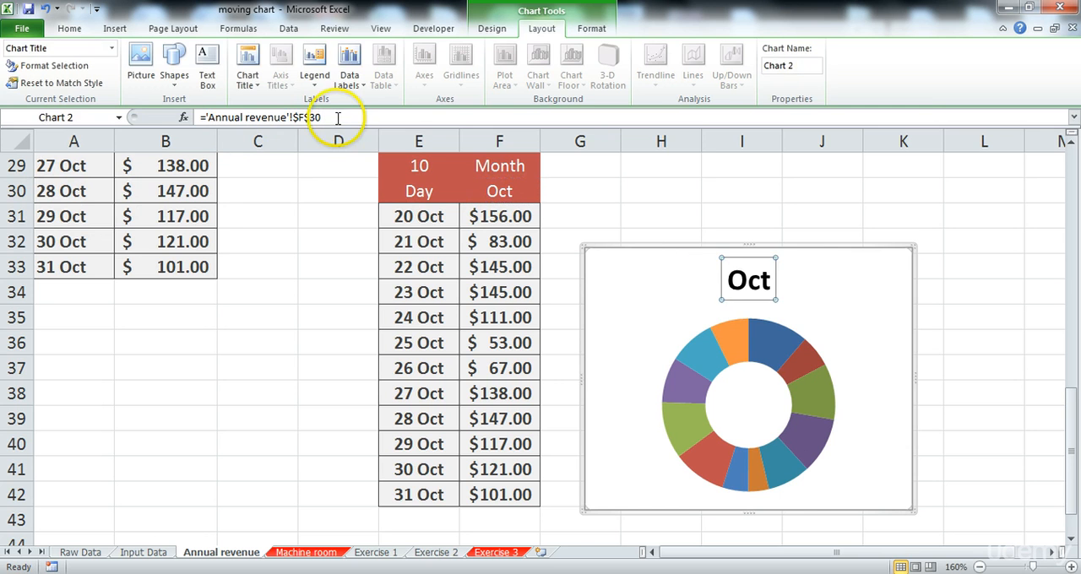
Step: Test the table and chart with month number 11 in E29, and undo the entry
left_click(696, 218)
scroll(716, 250, "up", 1)
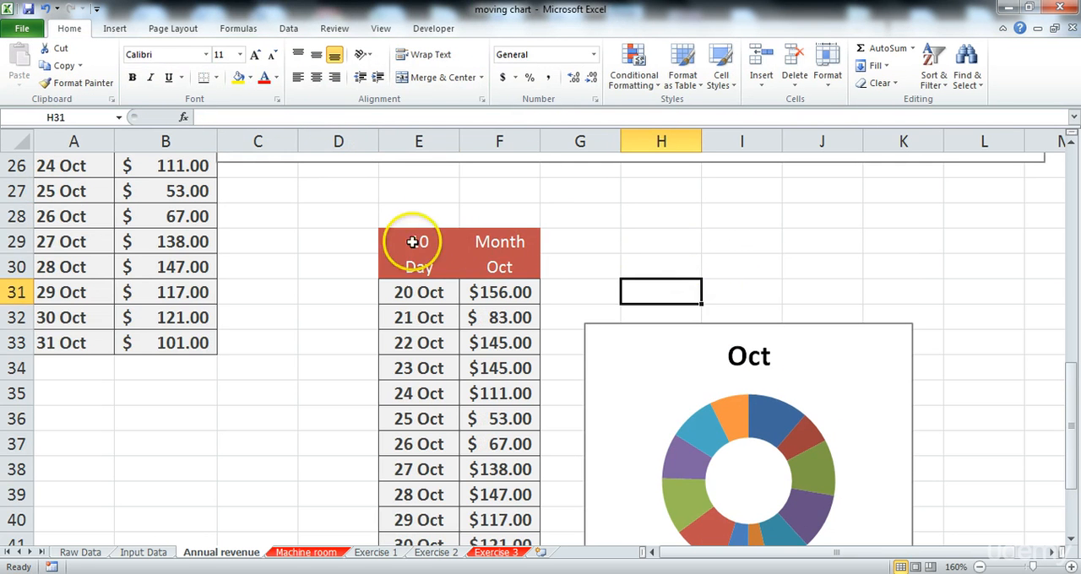
left_click(416, 242)
type("11")
key("Return")
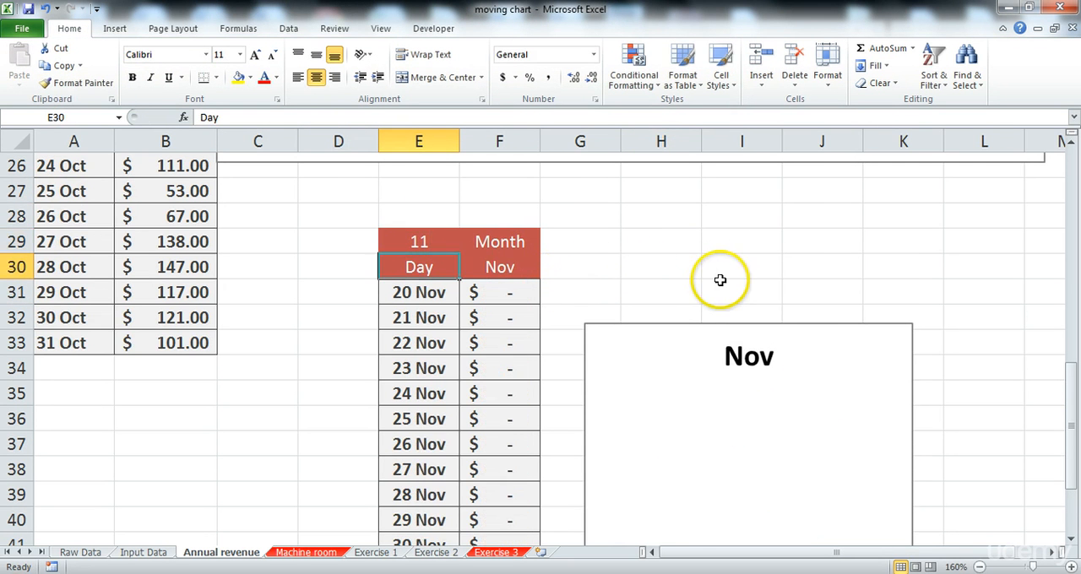
scroll(718, 266, "down", 2)
scroll(583, 244, "up", 2)
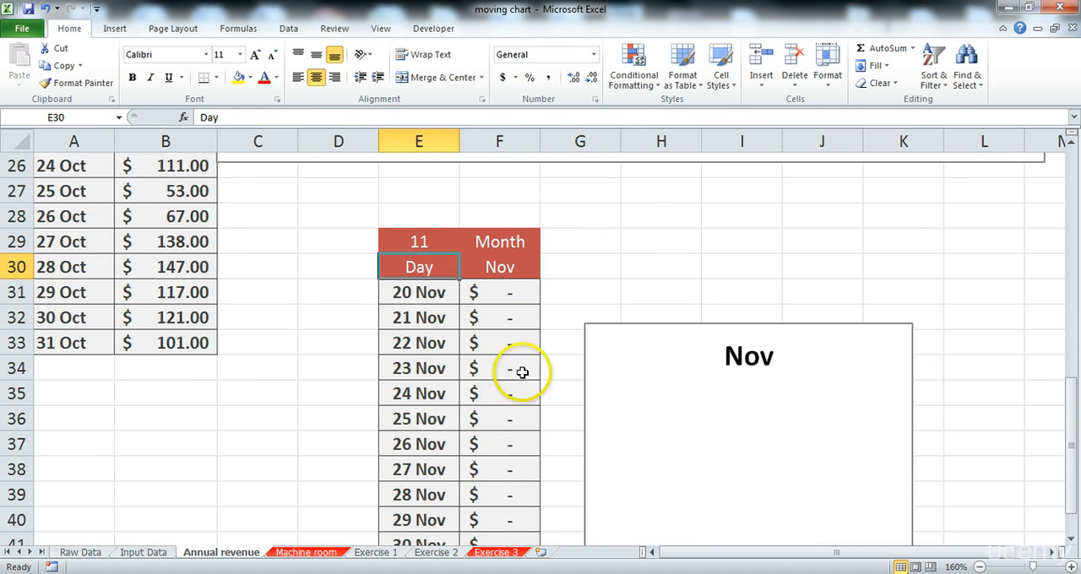
key("ctrl+z")
left_click(552, 285)
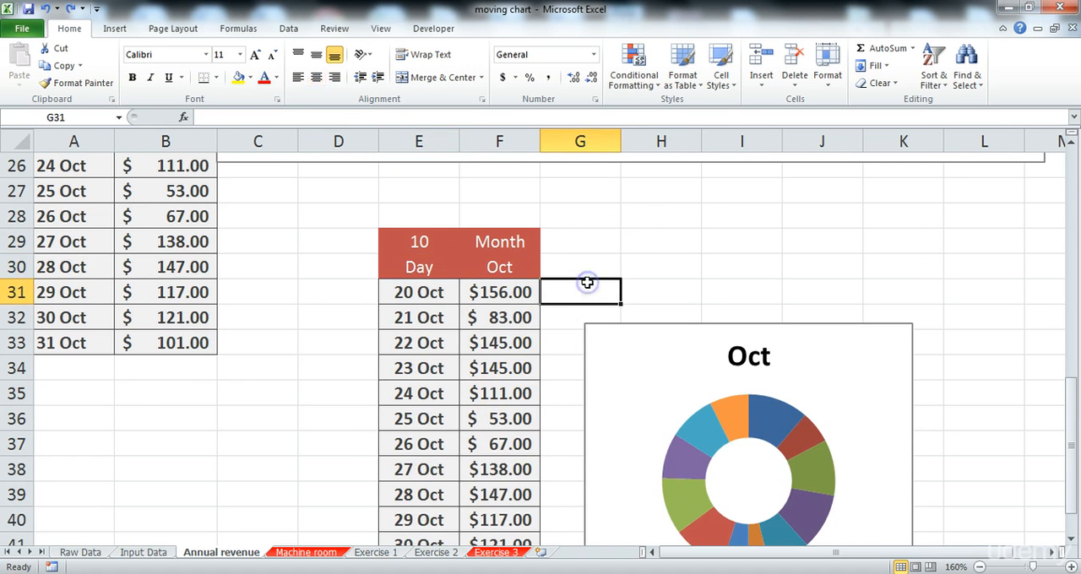
left_click(610, 249)
left_click(687, 245)
left_click_drag(711, 256, 835, 286)
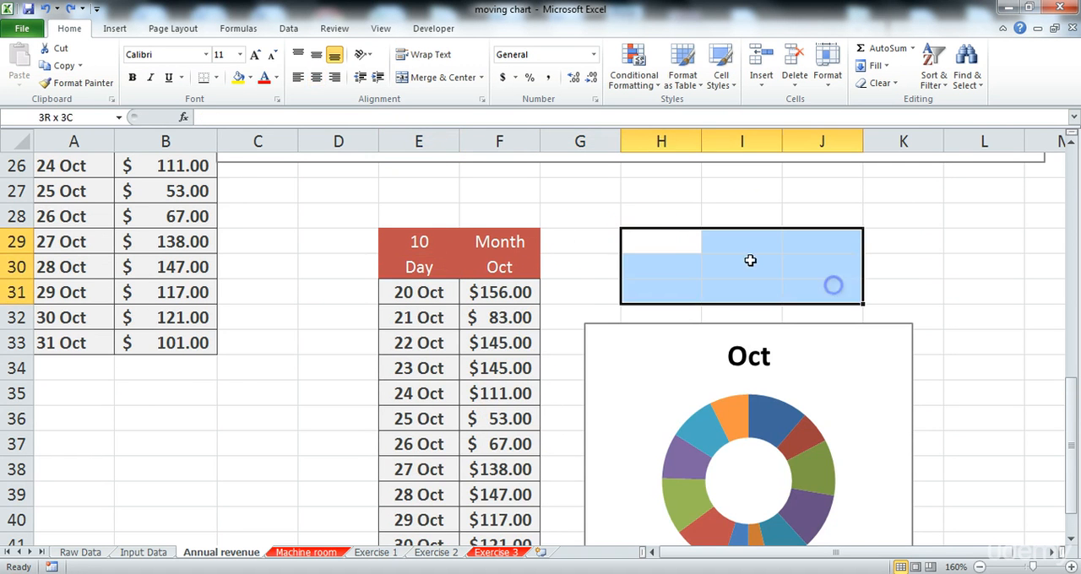
left_click(736, 258)
left_click(638, 239)
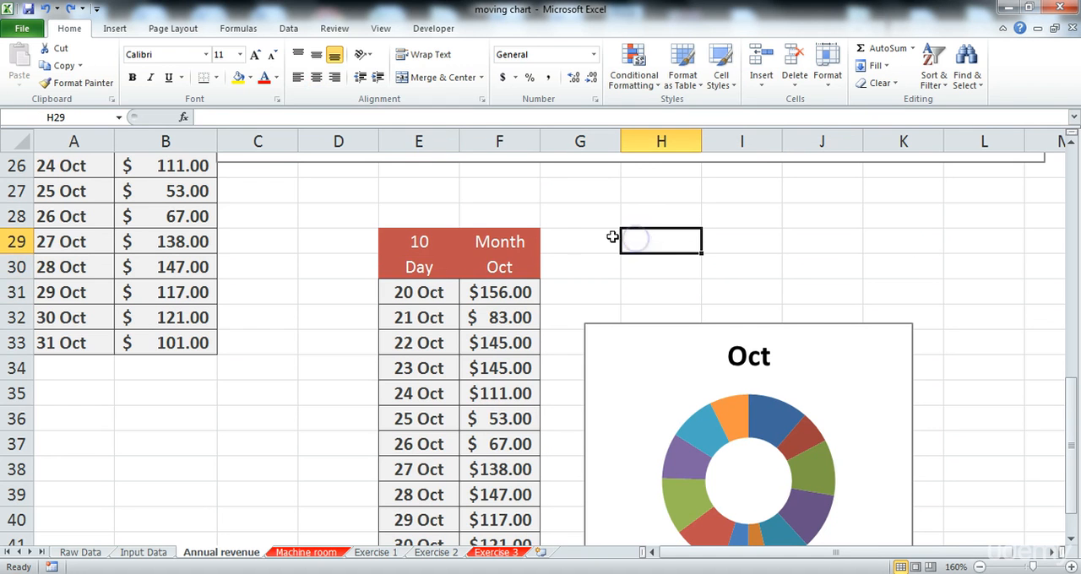
Step: Turn on Design Mode and draw an ActiveX scroll bar above the doughnut chart, about 186 wide and 31 high
left_click(433, 28)
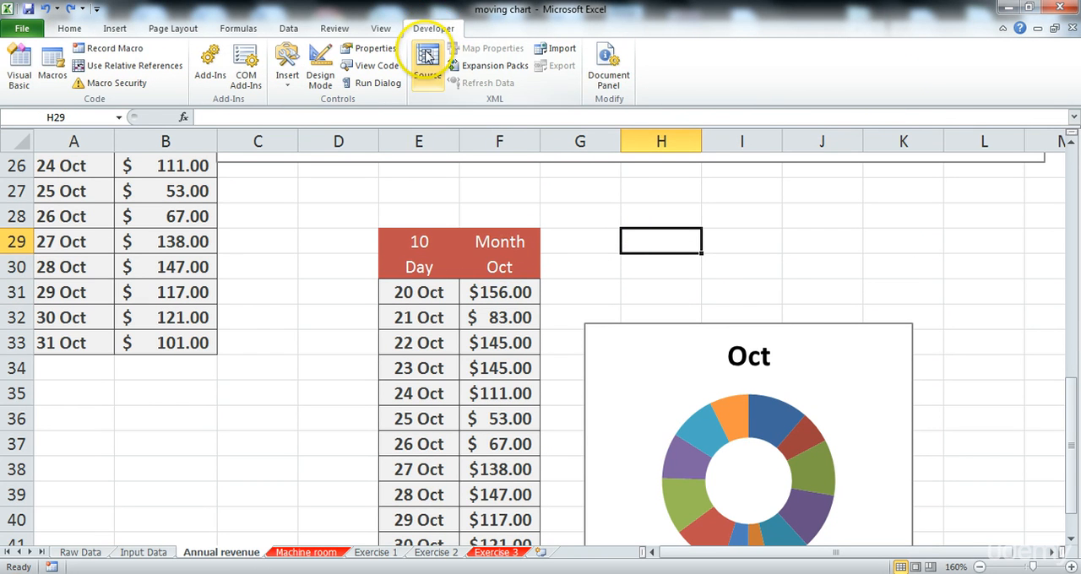
left_click(324, 64)
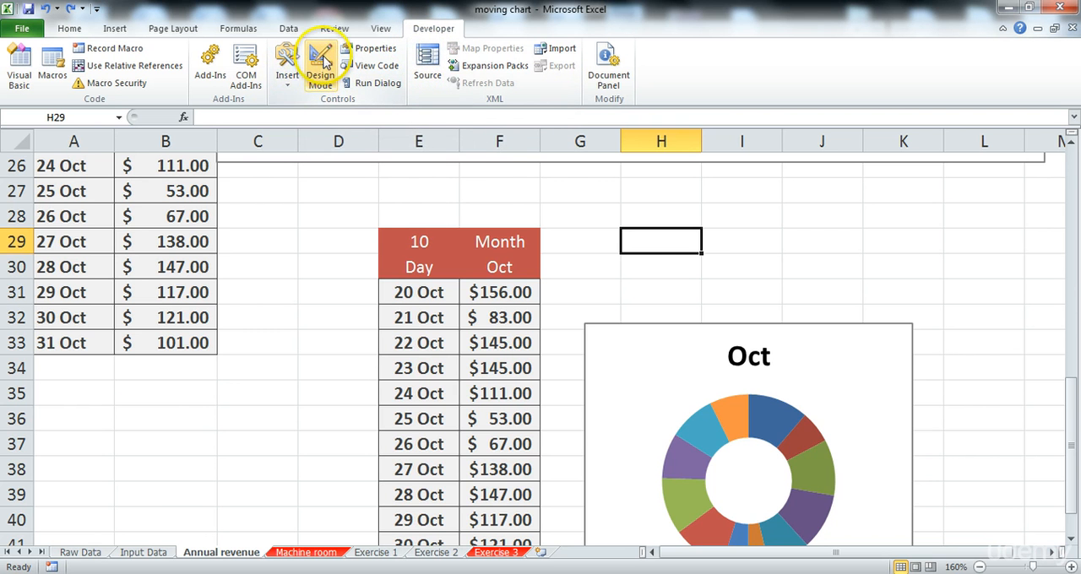
left_click(289, 68)
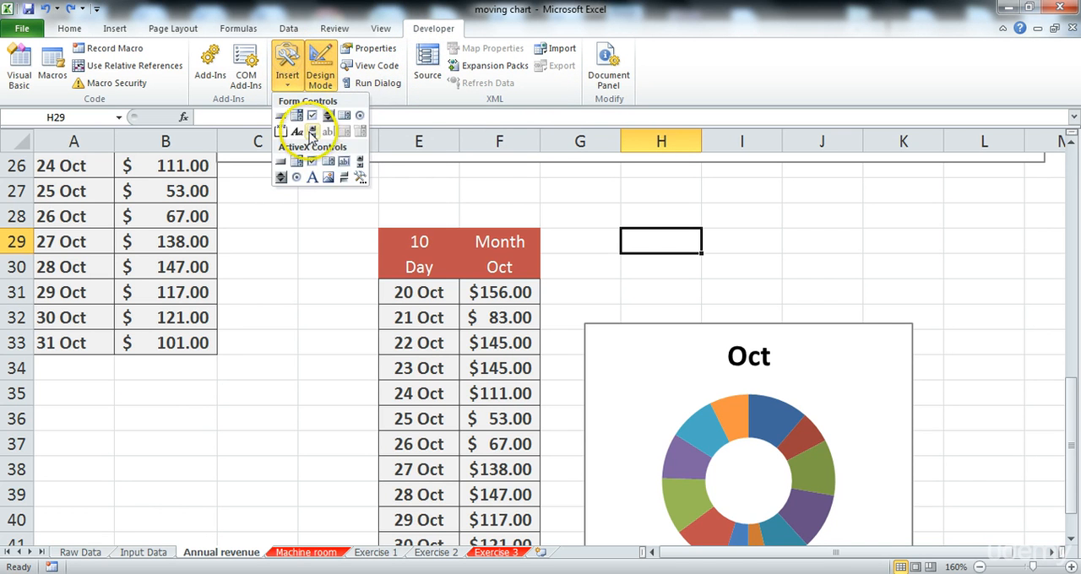
left_click(360, 160)
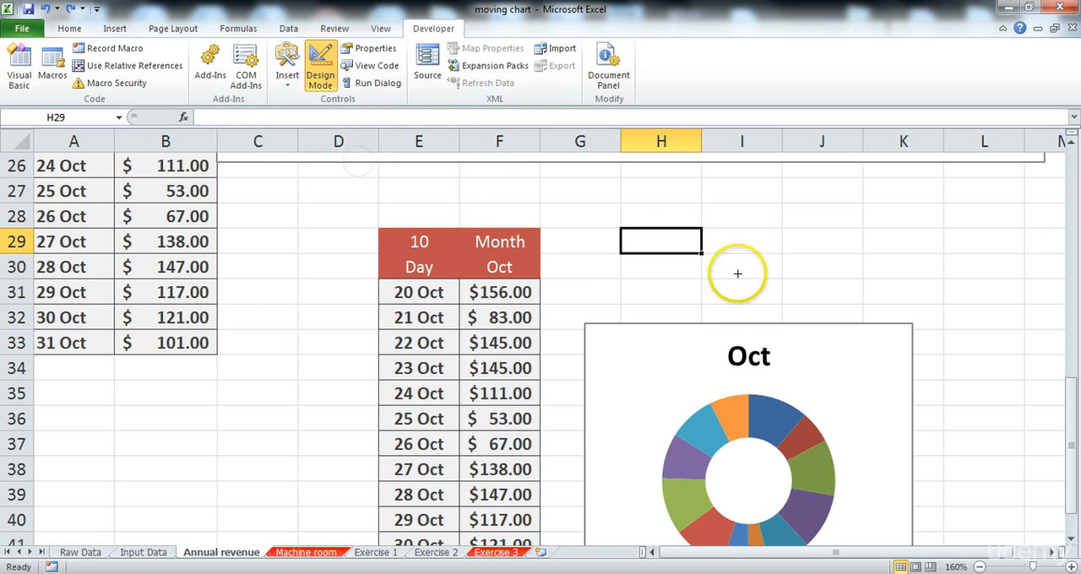
left_click_drag(593, 236, 904, 287)
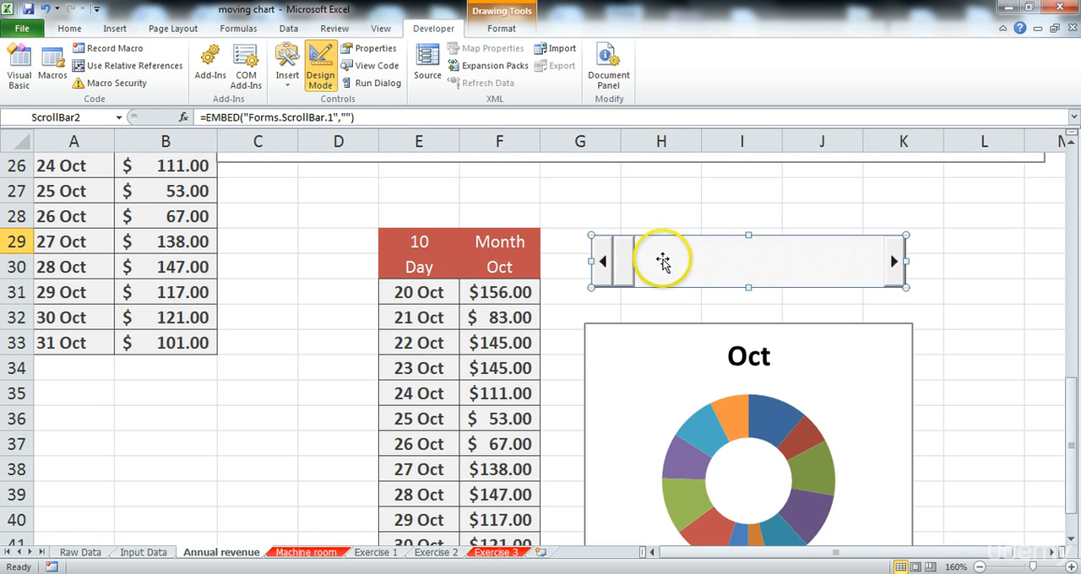
Step: Set the new scroll bar's LinkedCell property to E29, its Min to 9 and its Max to 12
left_click(372, 50)
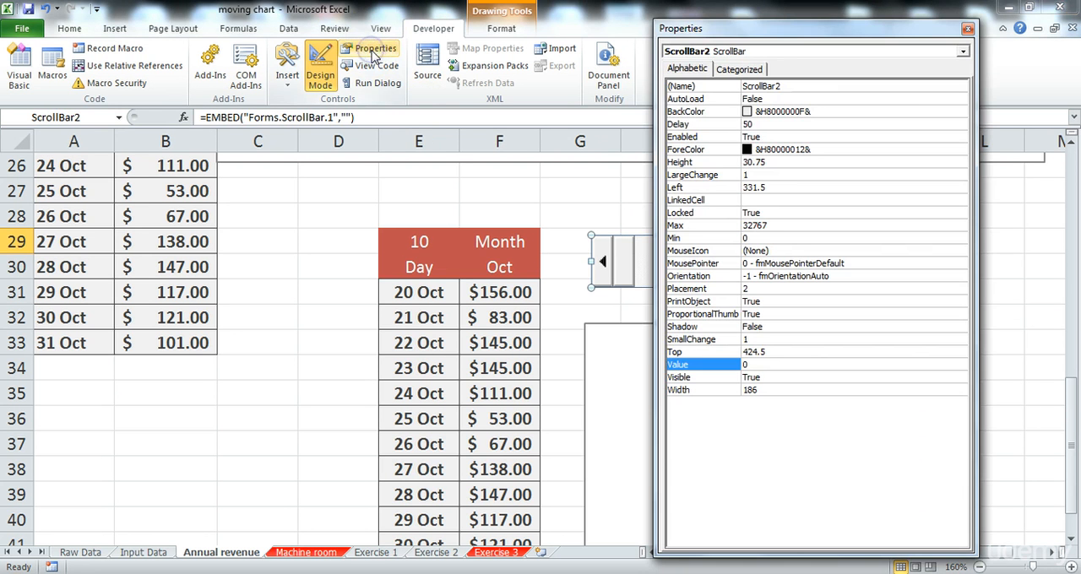
left_click_drag(811, 38, 342, 32)
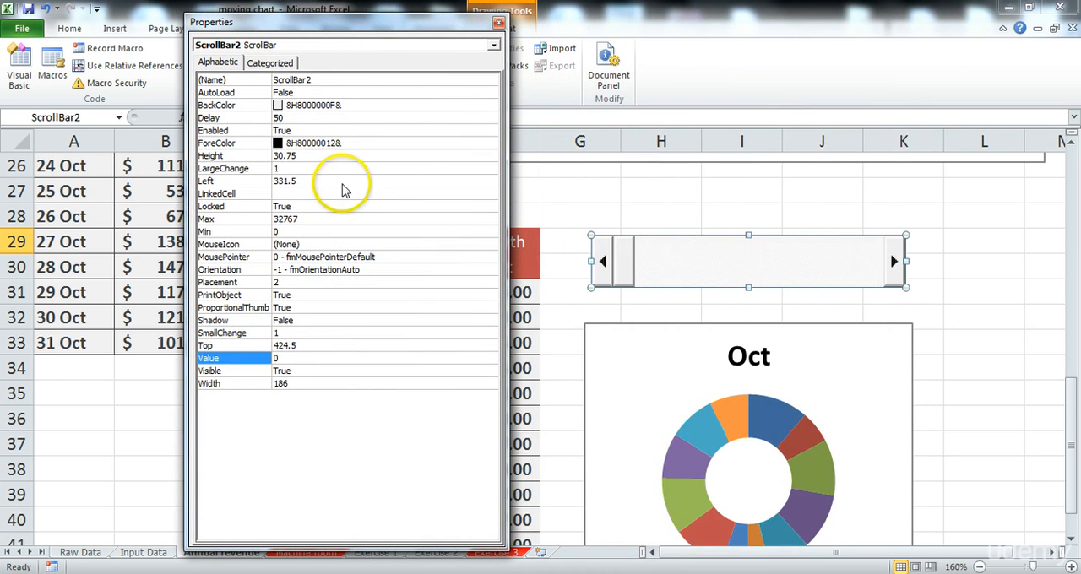
left_click(301, 193)
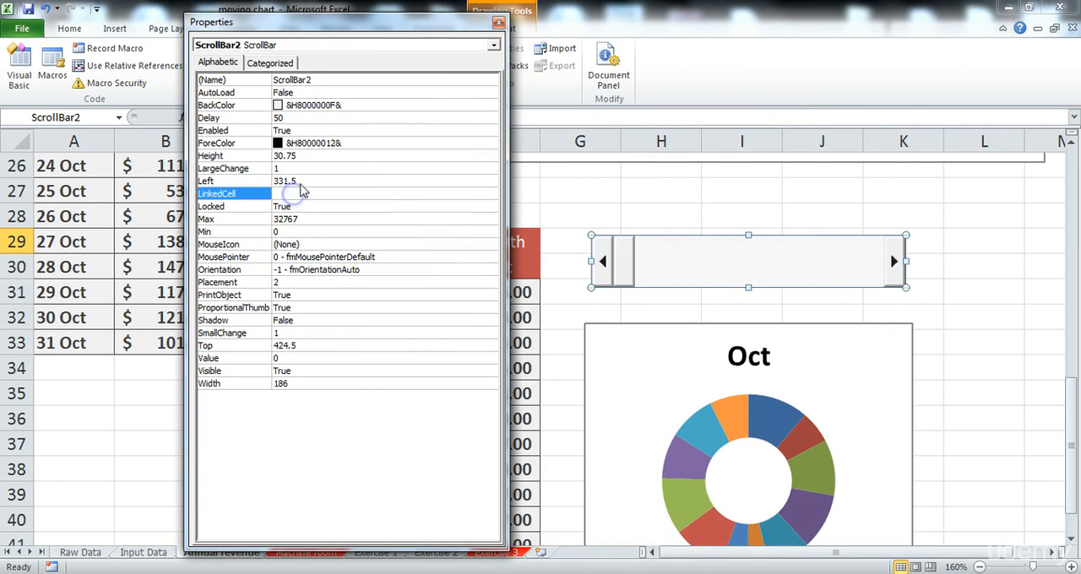
left_click_drag(366, 46, 774, 54)
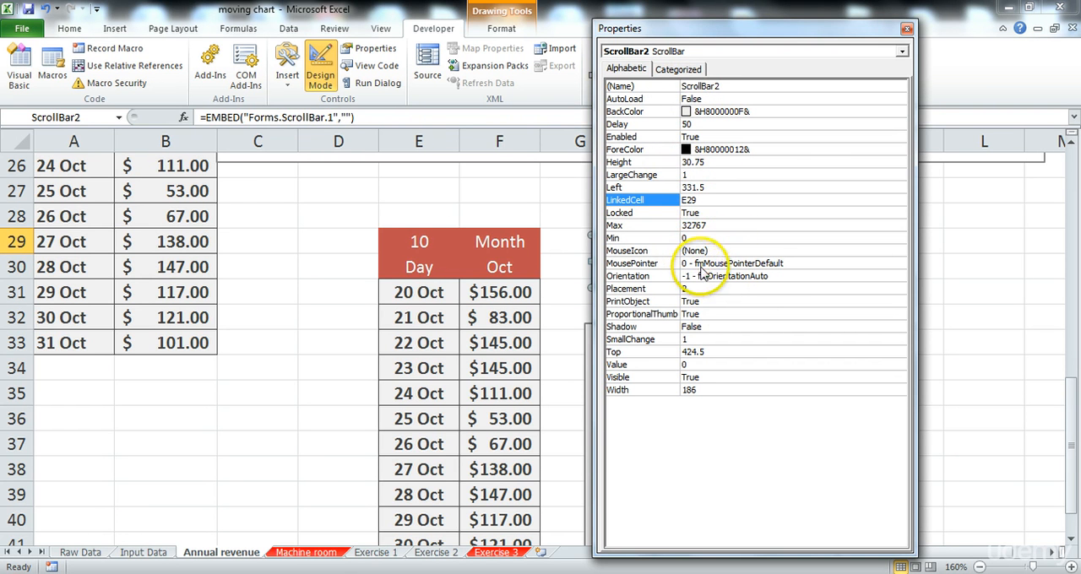
left_click(664, 241)
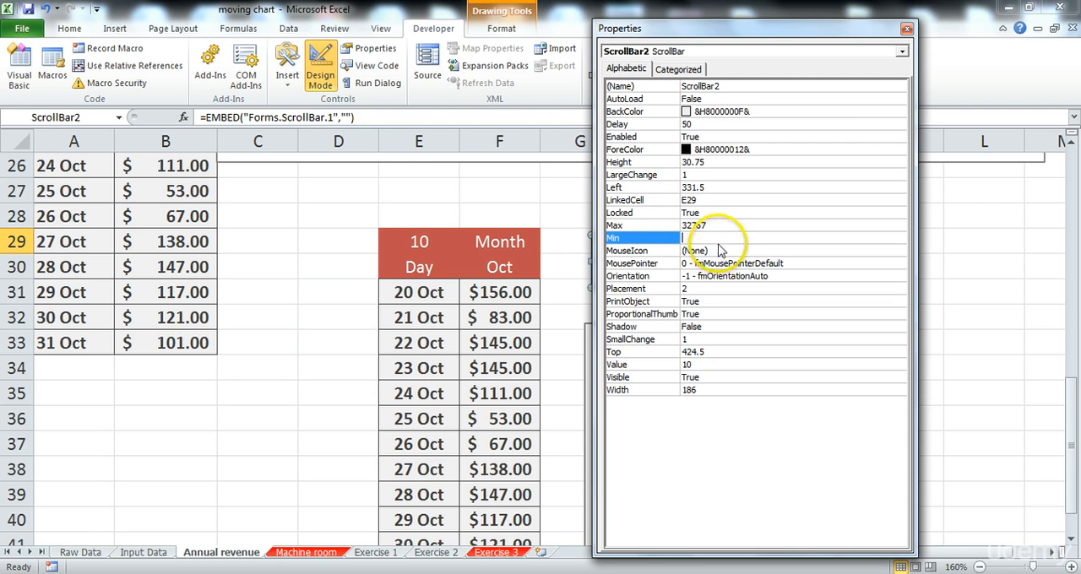
left_click(679, 227)
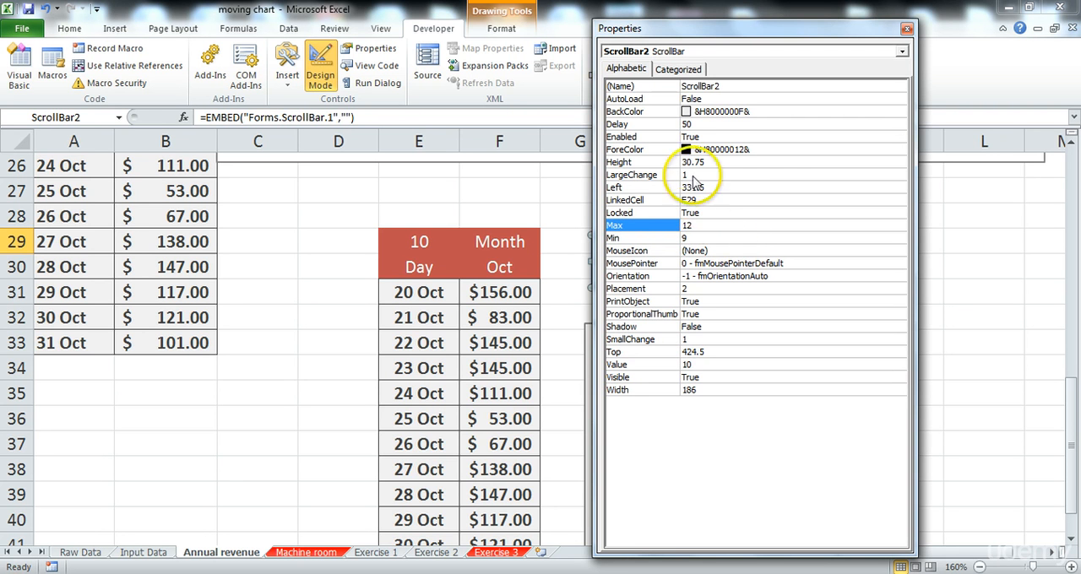
Step: Reposition the Properties window, deselect the scroll bar and turn off Design Mode
left_click_drag(755, 23, 152, 38)
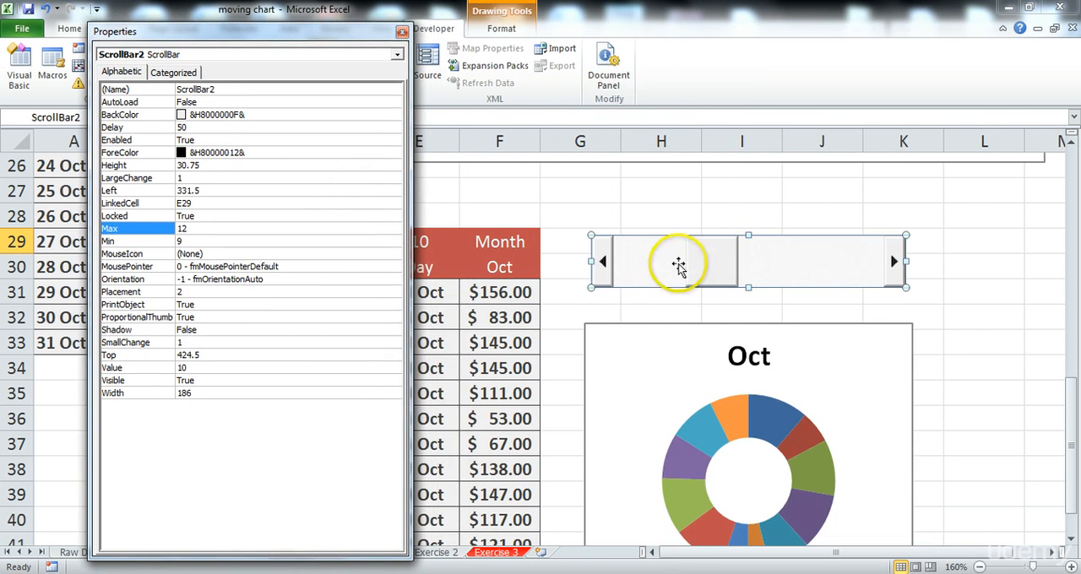
left_click_drag(381, 25, 832, 11)
left_click(359, 207)
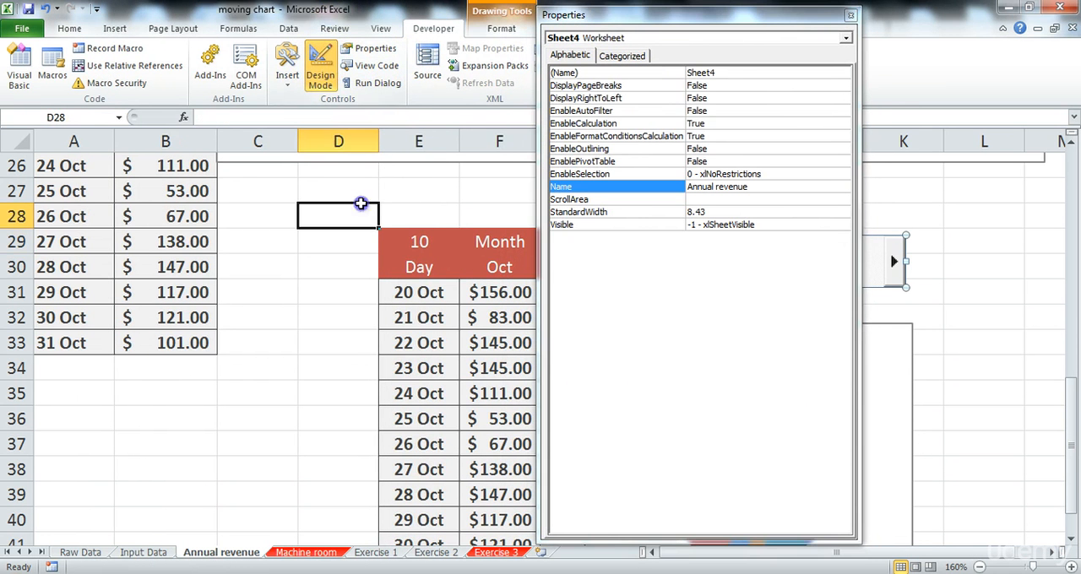
left_click(321, 74)
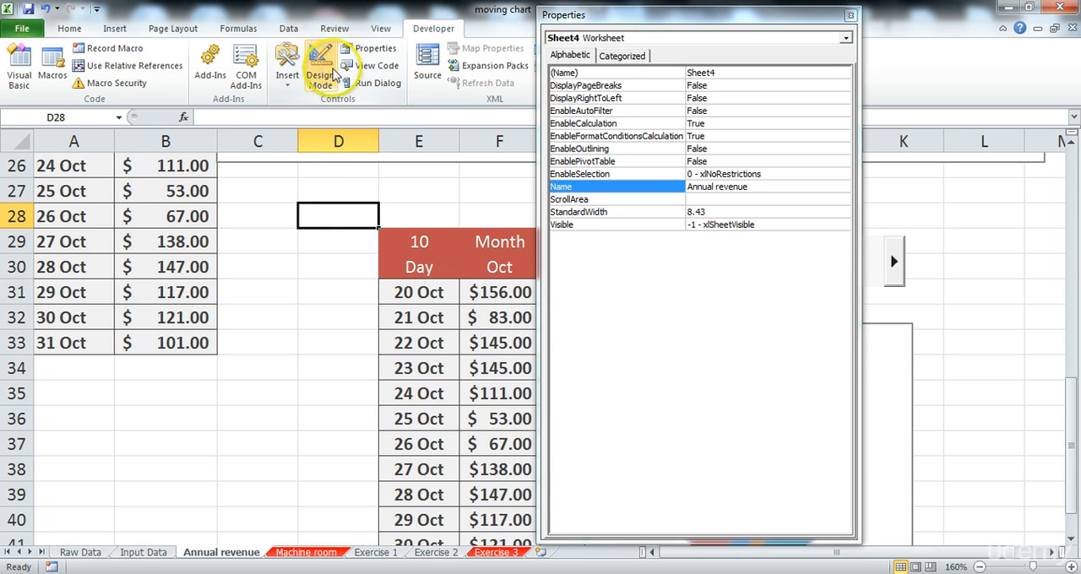
Step: Close the Properties window and return to the worksheet, bringing the scroll bar and doughnut chart into full view
left_click(851, 14)
left_click(562, 189)
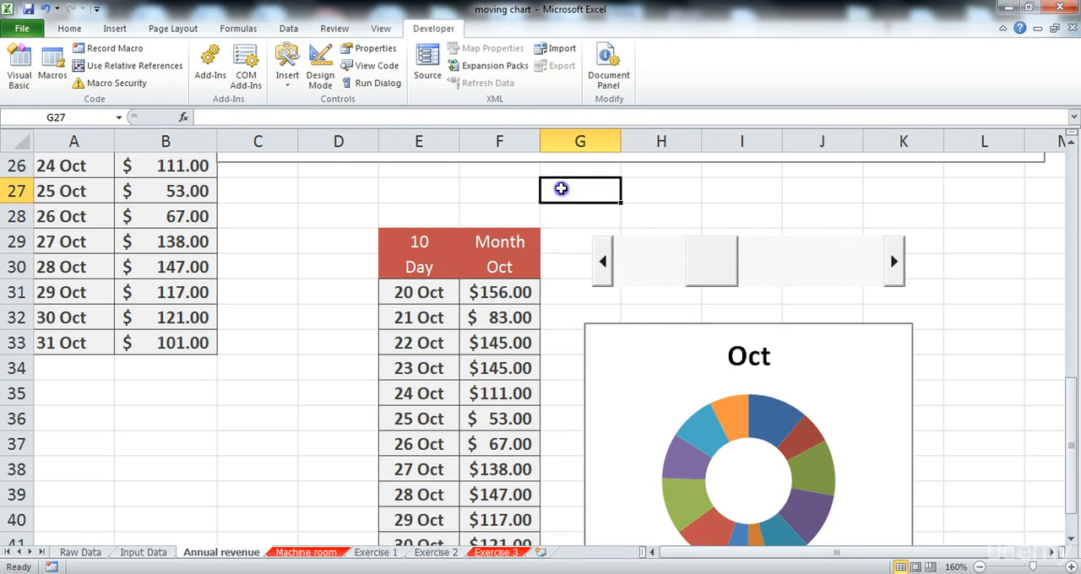
scroll(583, 223, "down", 1)
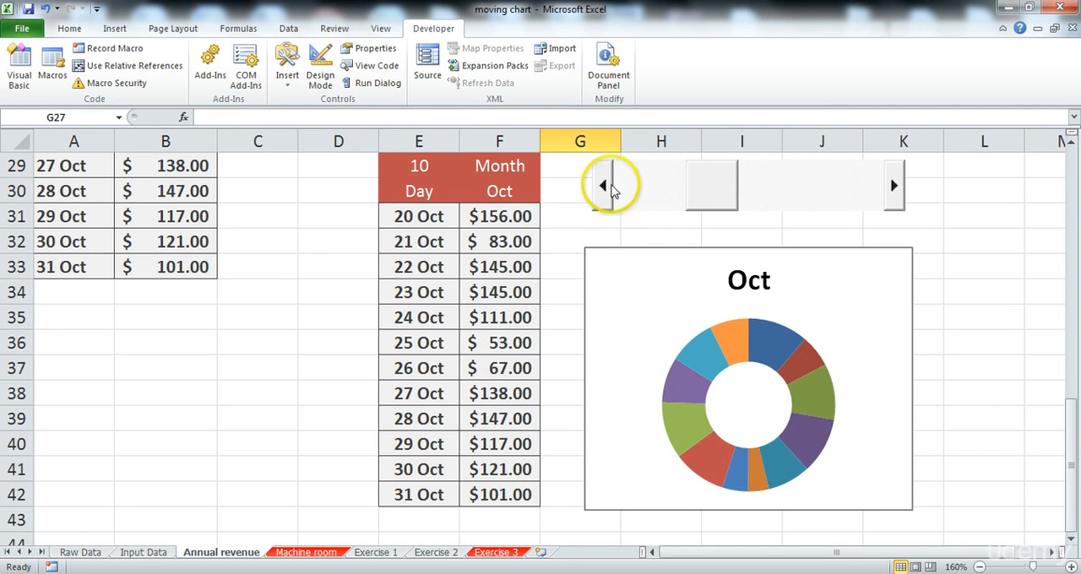
Step: Test the scroll bar by stepping it down to month 9 and up through the months to 12
left_click(601, 184)
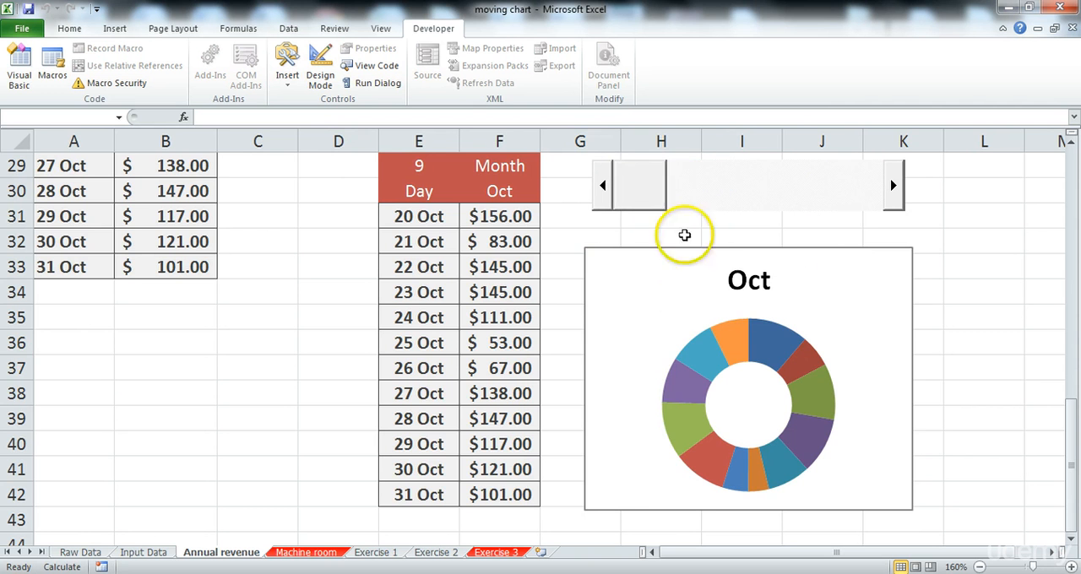
left_click(893, 188)
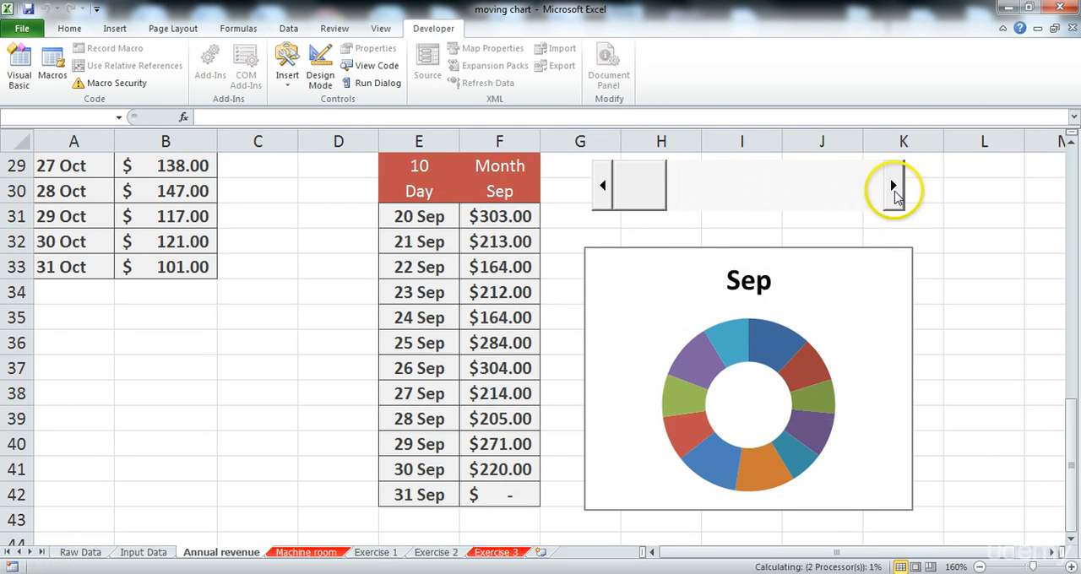
left_click(893, 187)
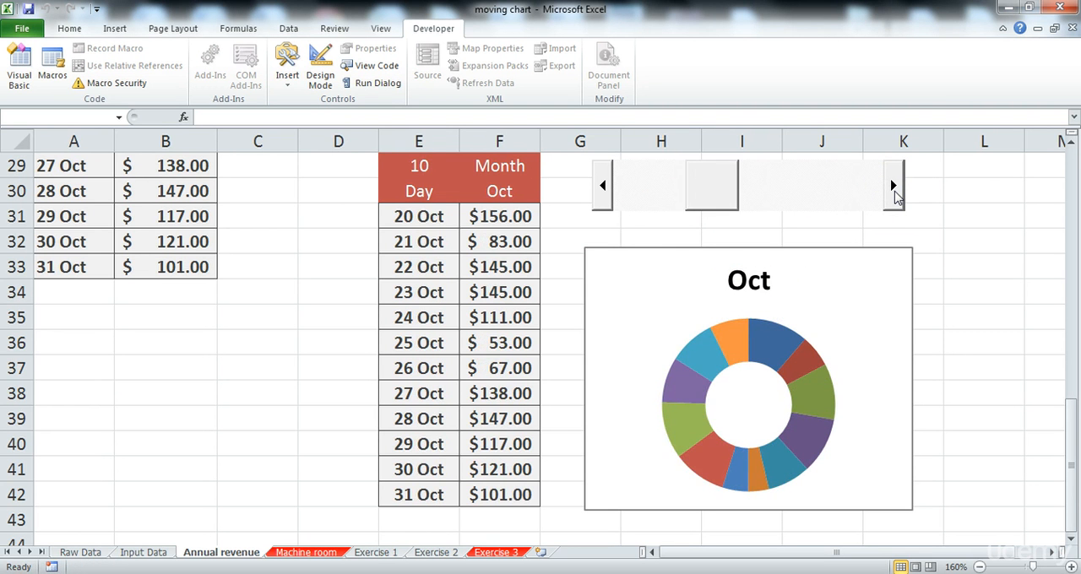
left_click(896, 189)
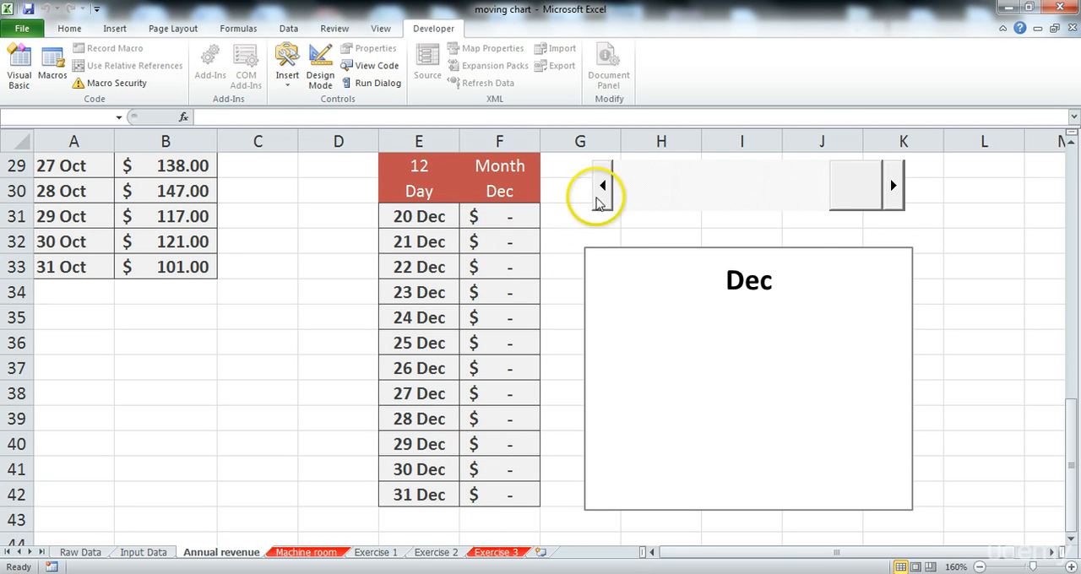
Step: Step the scroll bar back to month 9, forward to month 11, and return it to month 10
left_click(602, 187)
left_click(602, 186)
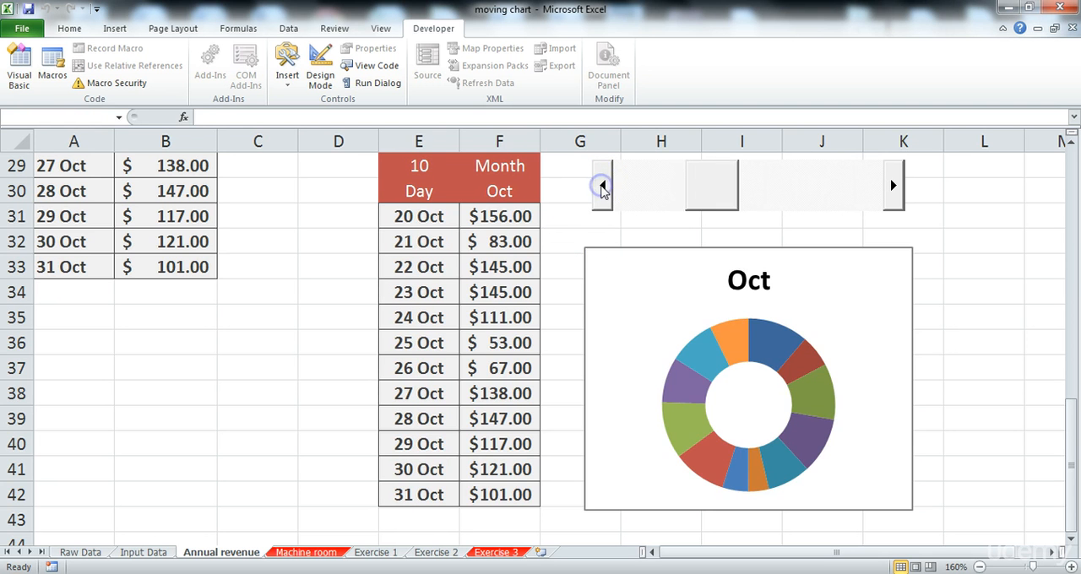
left_click(602, 187)
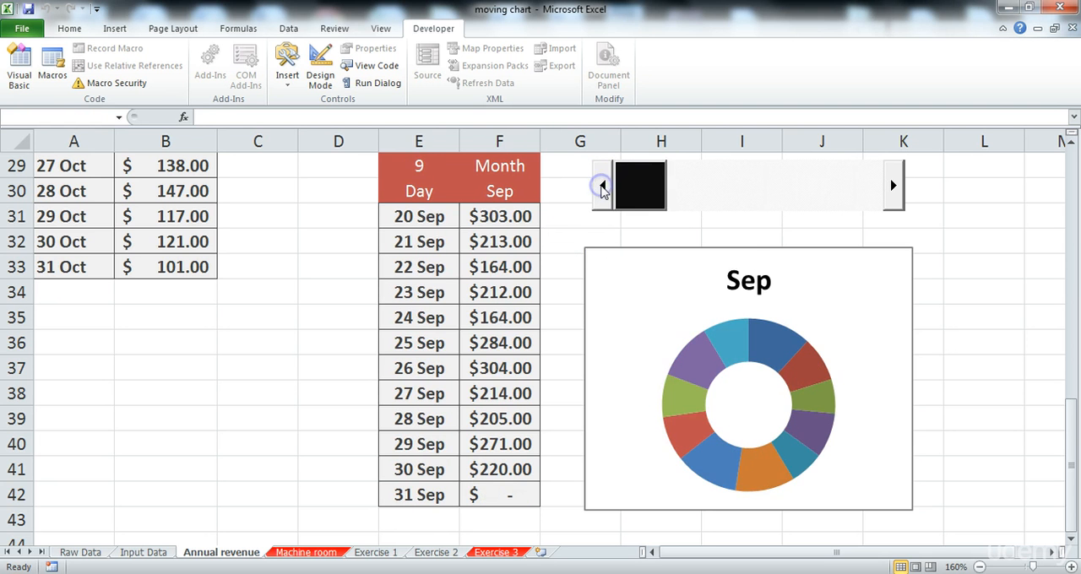
left_click(898, 187)
left_click(898, 187)
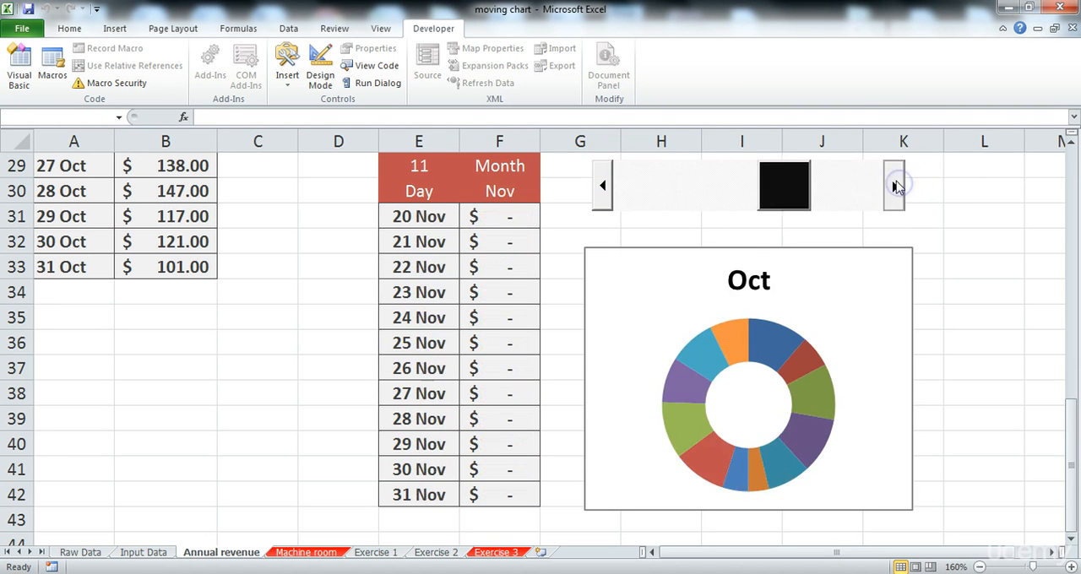
left_click(898, 187)
left_click(603, 187)
left_click(603, 188)
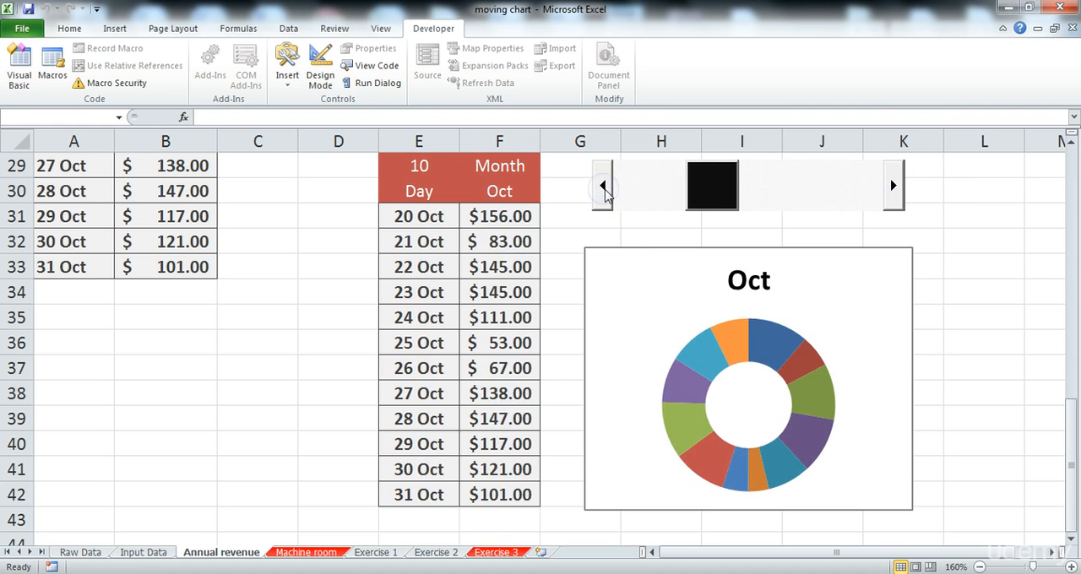
left_click(67, 29)
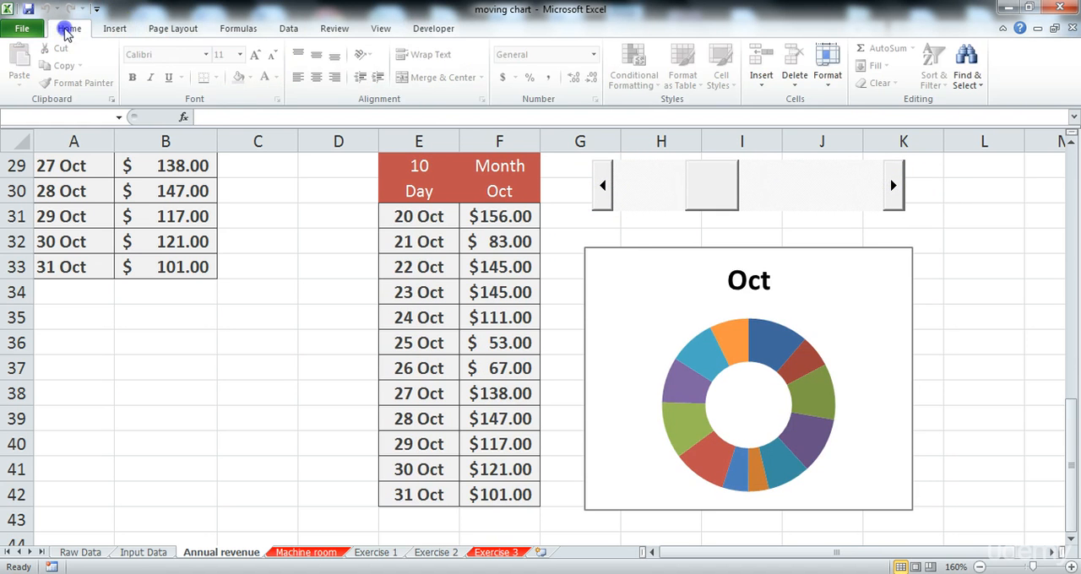
left_click(235, 28)
left_click(115, 31)
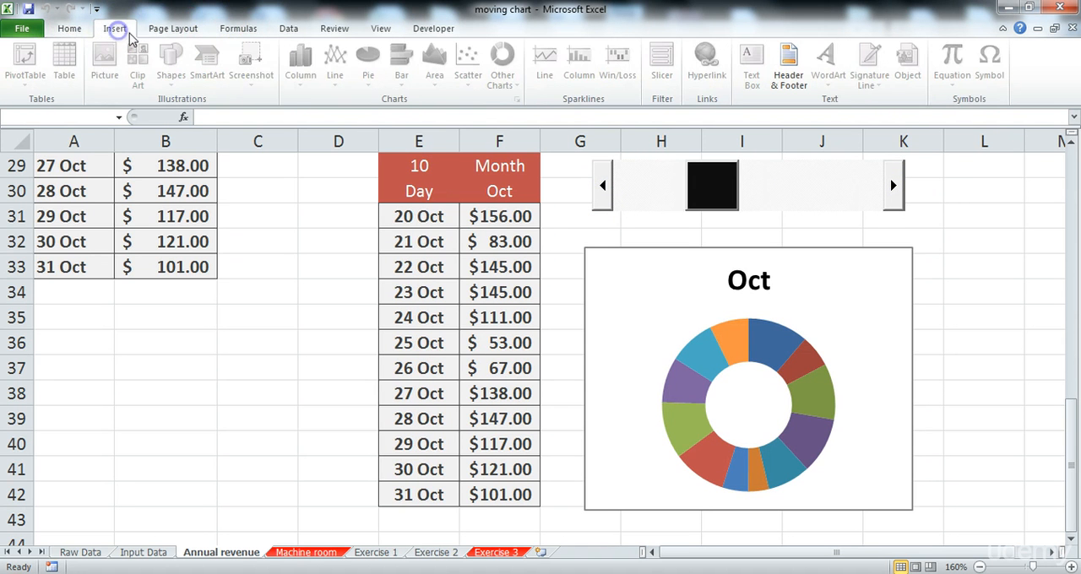
left_click(560, 248)
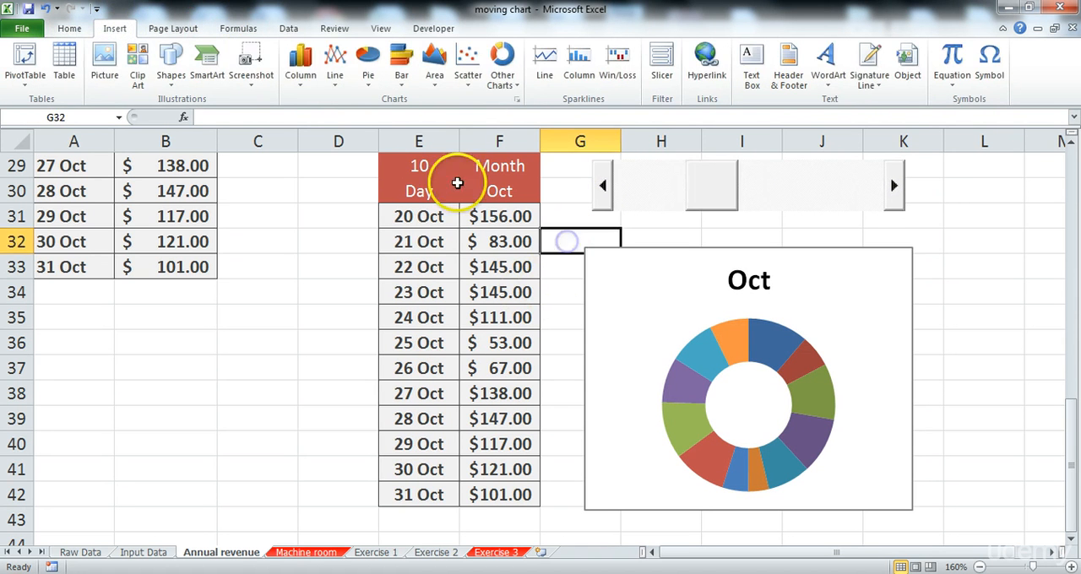
left_click(502, 70)
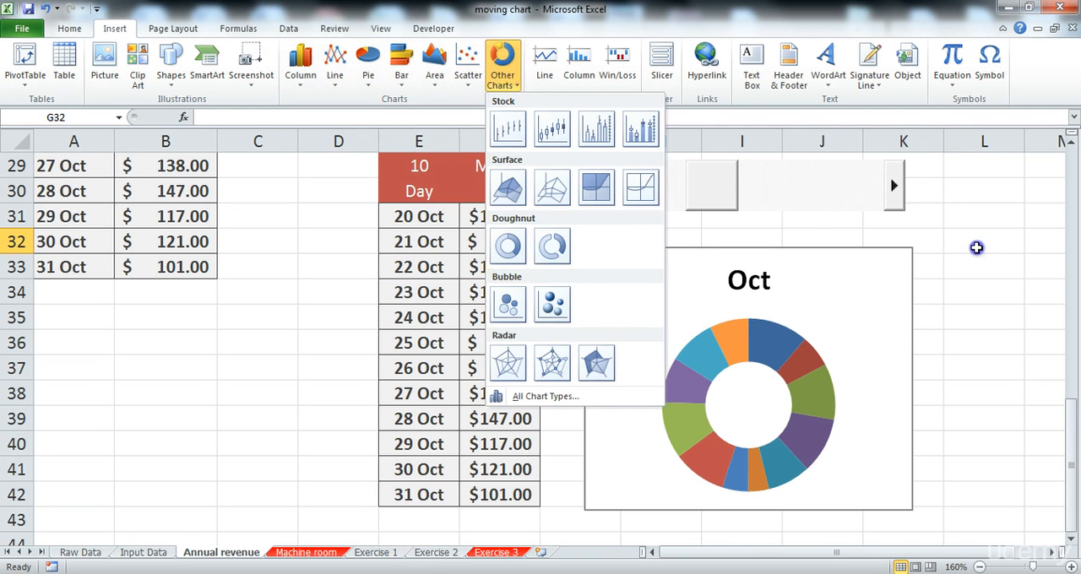
left_click(961, 321)
scroll(975, 275, "up", 1)
scroll(976, 275, "down", 1)
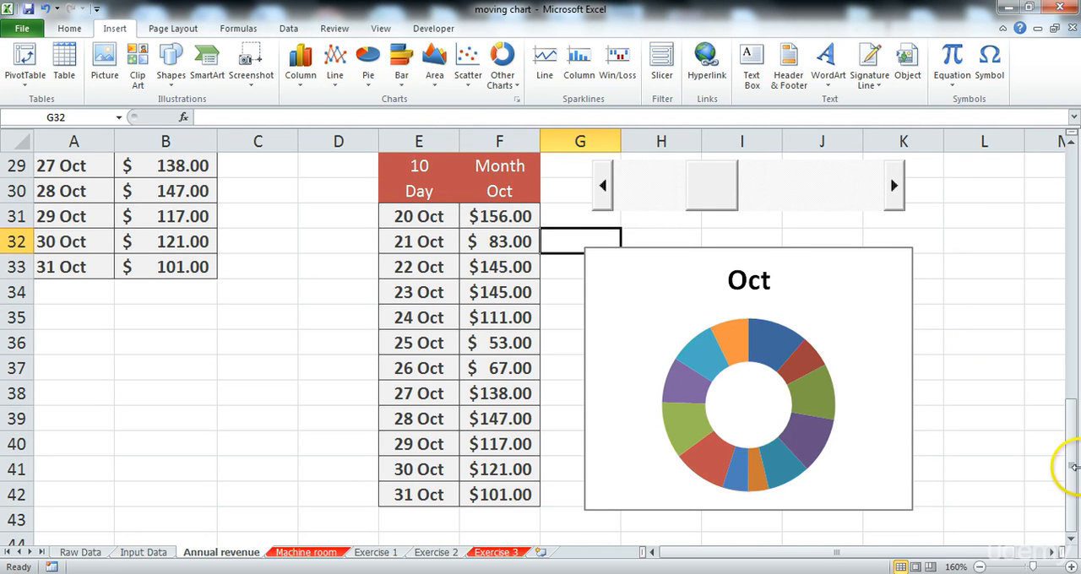
left_click_drag(1071, 466, 1075, 455)
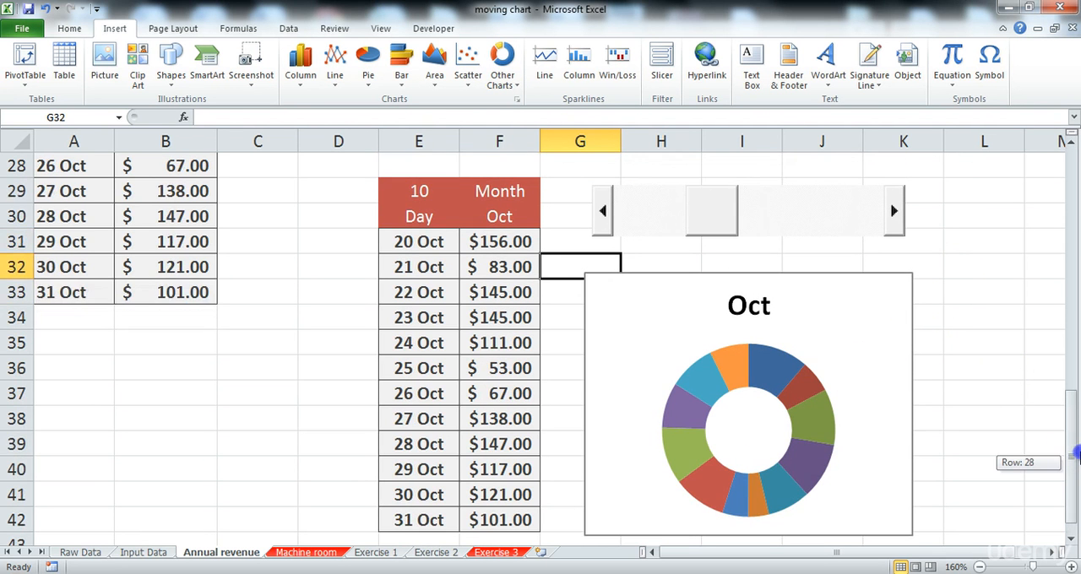